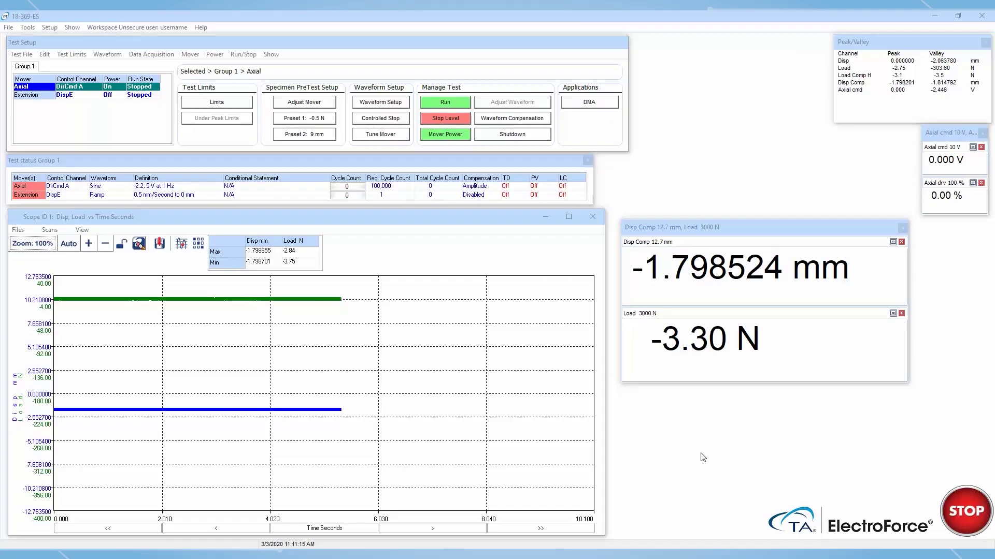
Make the Axial Load waveform's timed data Custom: 250 points per cycle, saved every 1000 cycles.
click(387, 103)
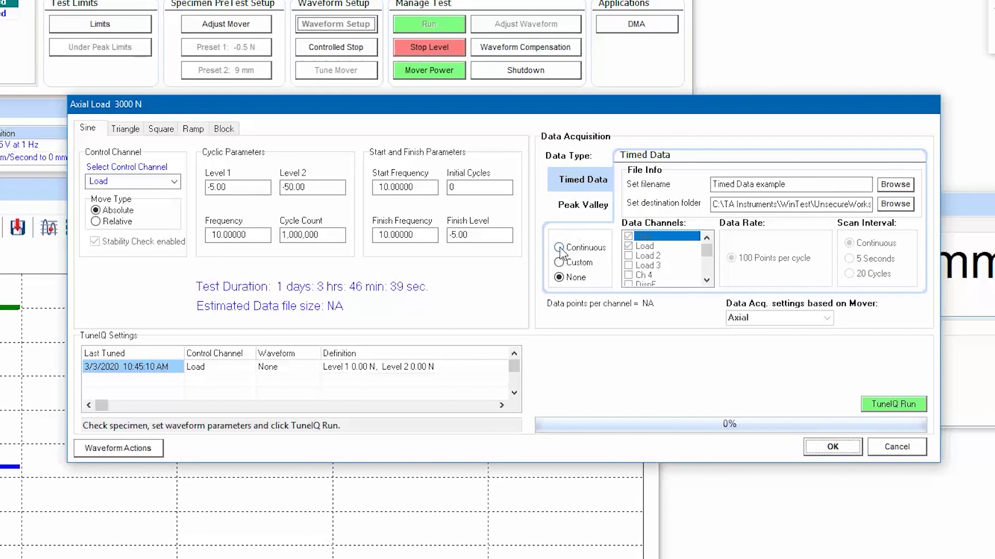
click(559, 249)
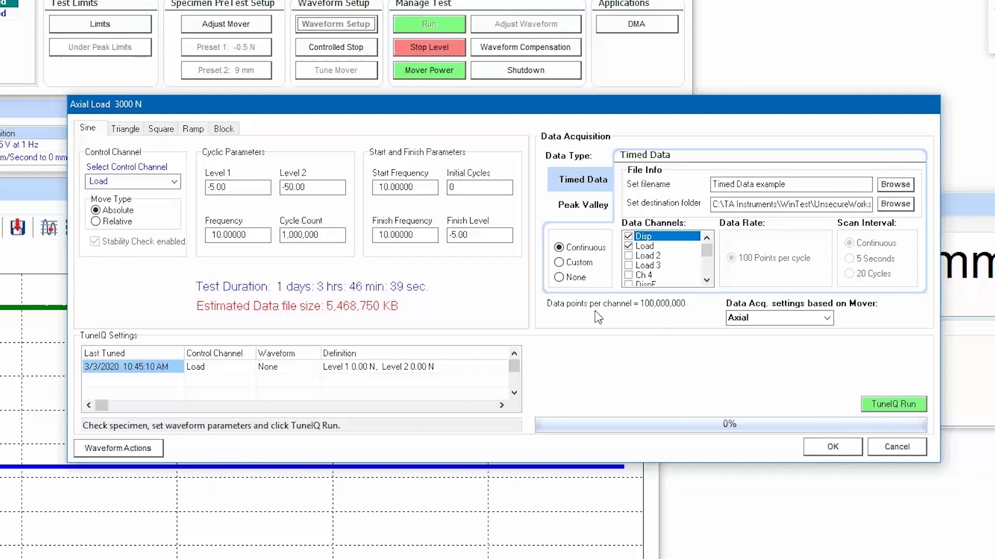
click(578, 263)
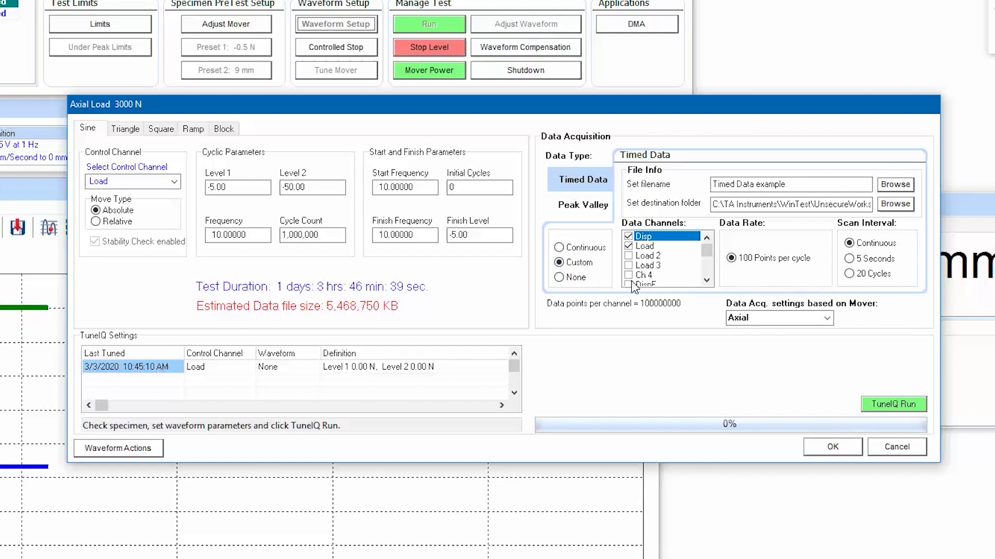
click(735, 259)
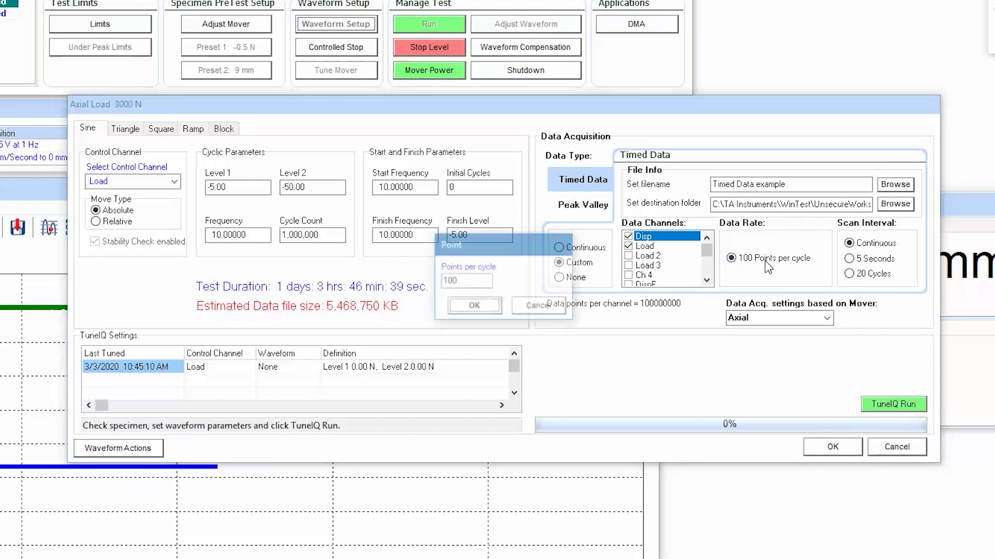
double_click(482, 281)
text(250)
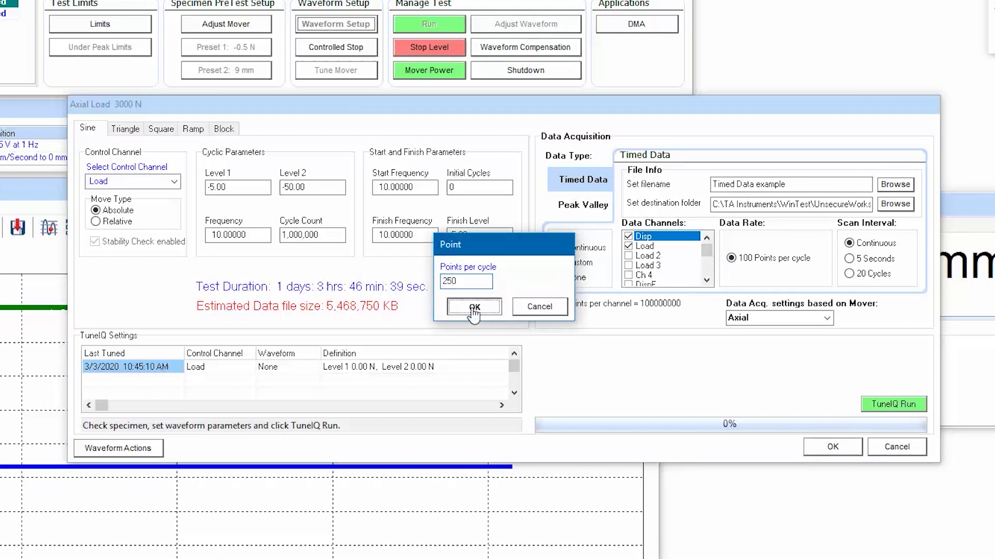
click(474, 306)
click(850, 274)
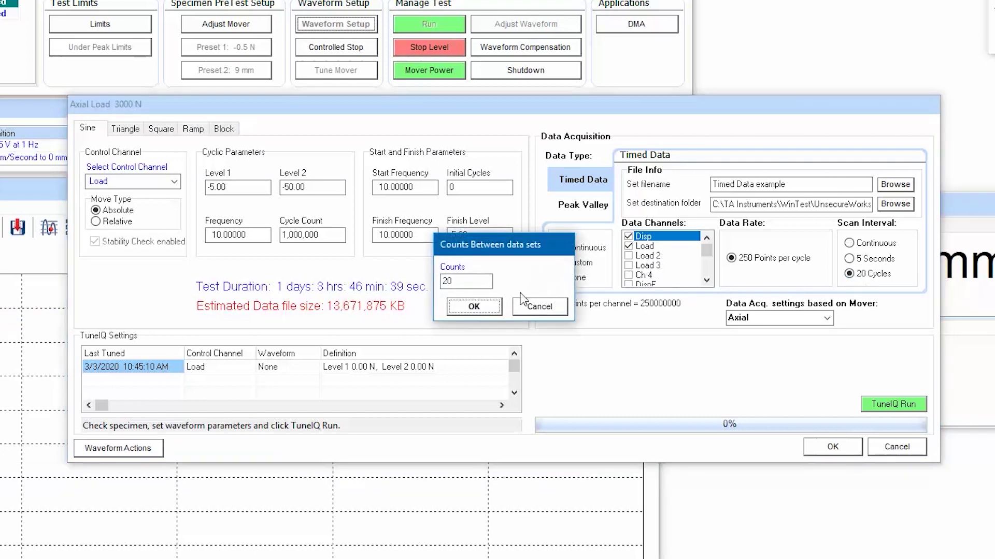
double_click(466, 281)
text(1000)
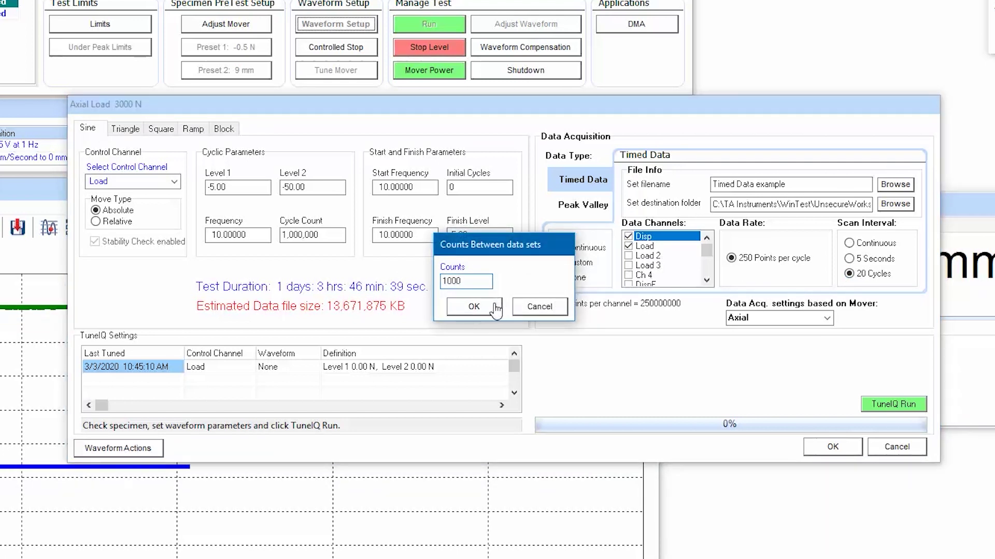
click(491, 307)
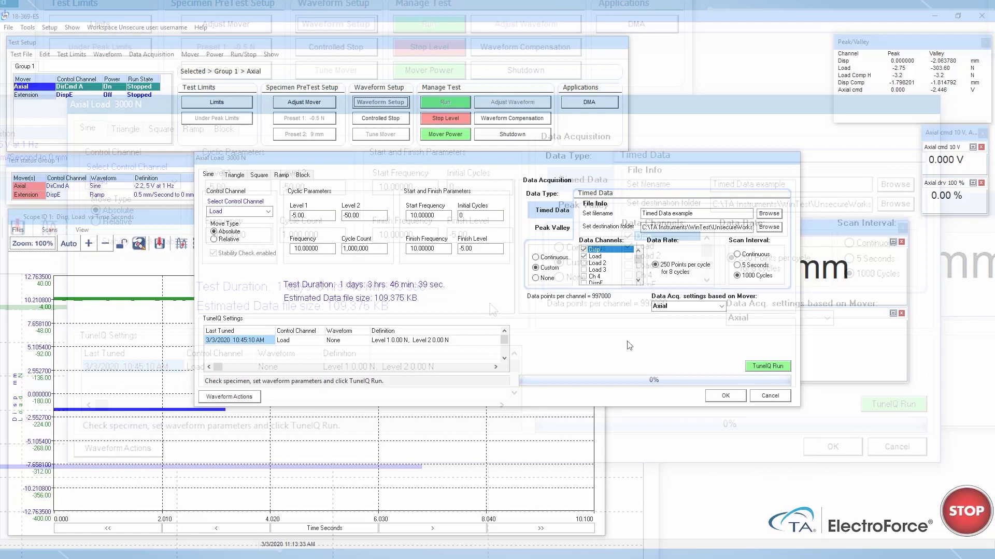
Set Peak Valley acquisition to a continuous Custom schedule recording every 10 cycles.
click(558, 231)
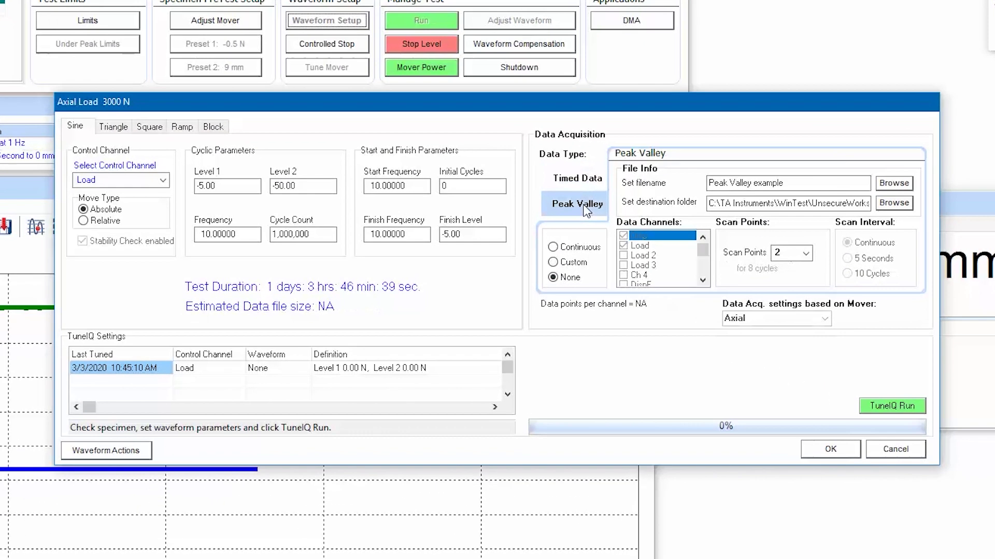
click(553, 247)
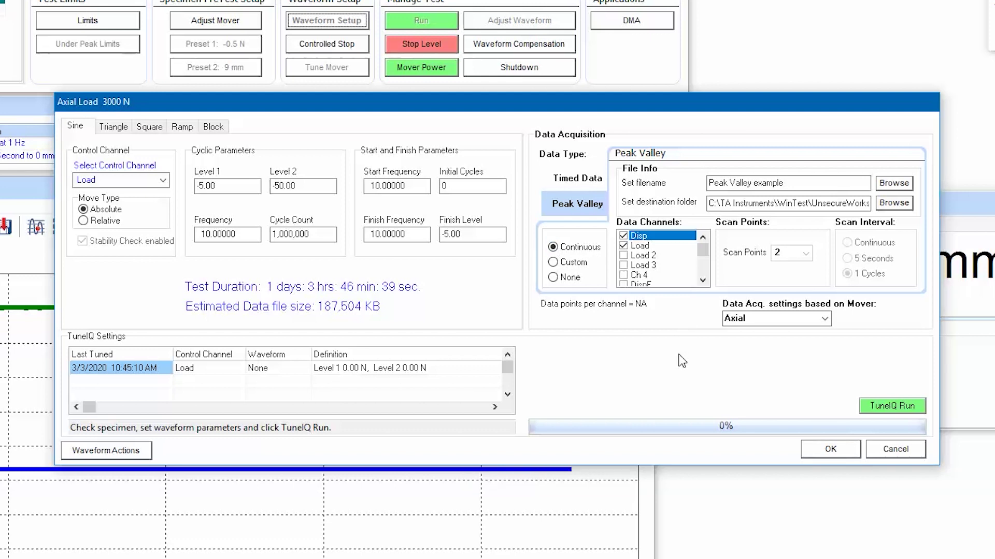
click(569, 262)
click(871, 274)
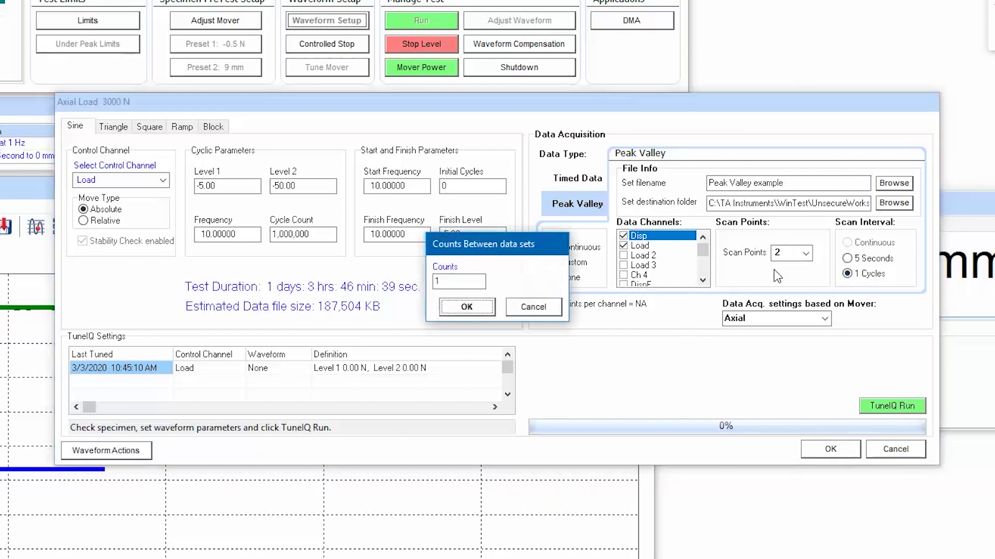
click(456, 281)
text(0)
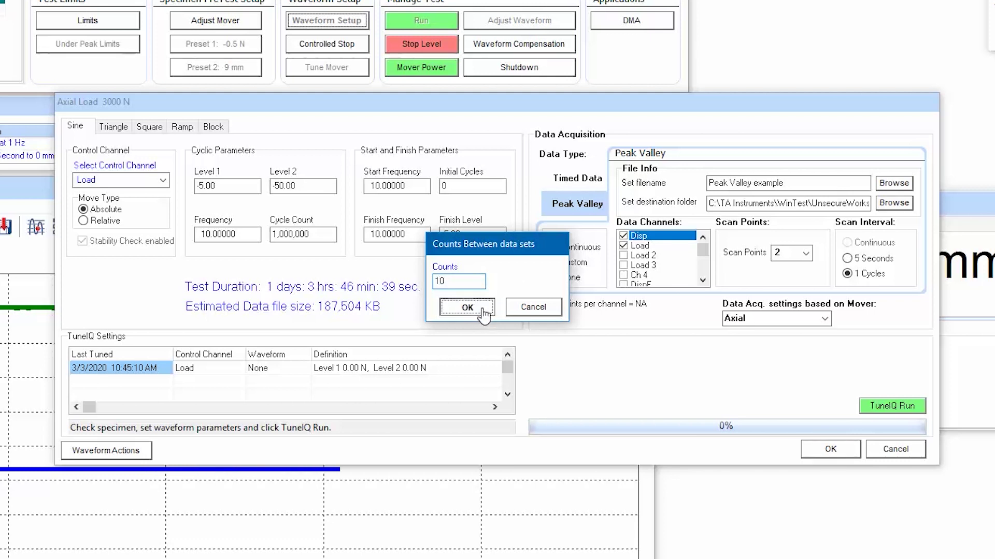
click(482, 310)
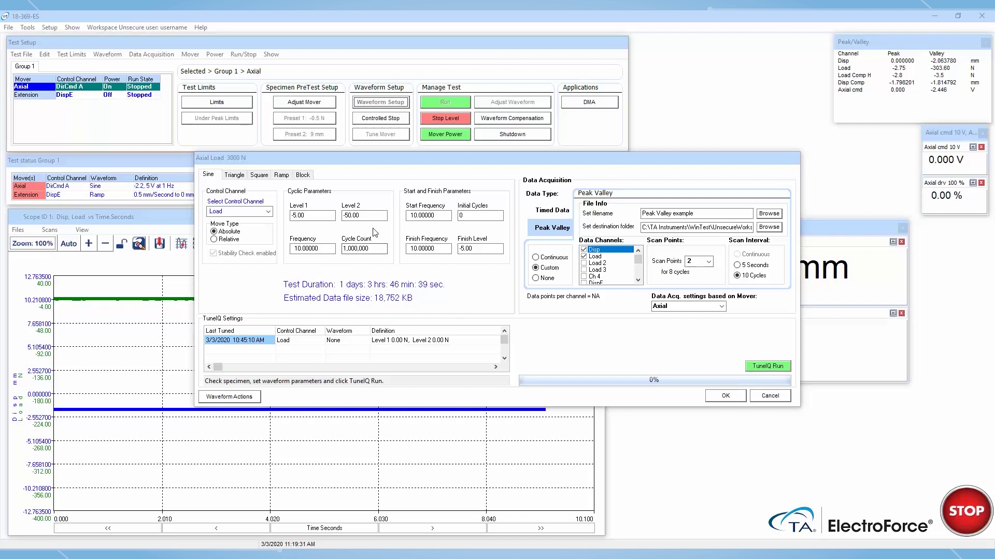
On the block waveform table, add Load to the Level Crossing file channels alongside Disp.
click(303, 175)
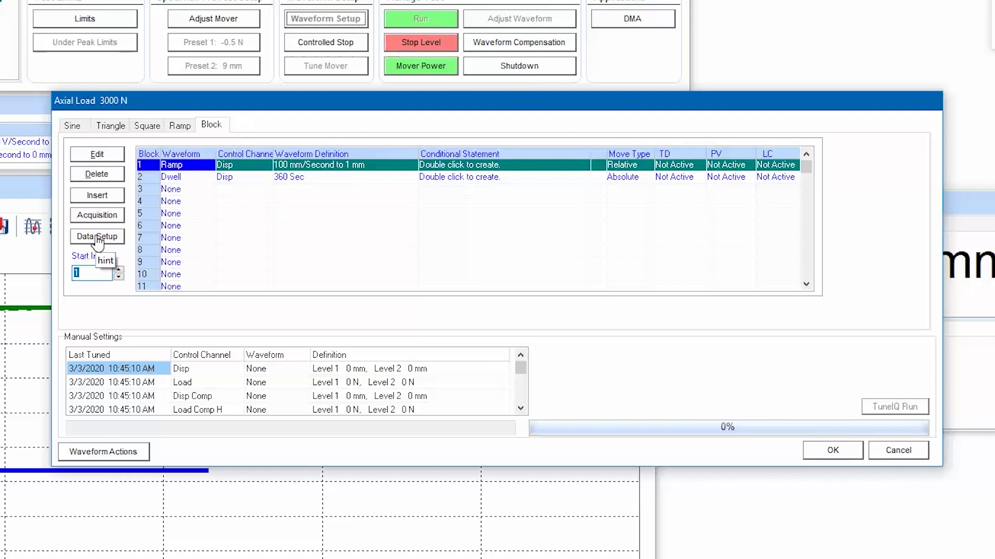
click(98, 238)
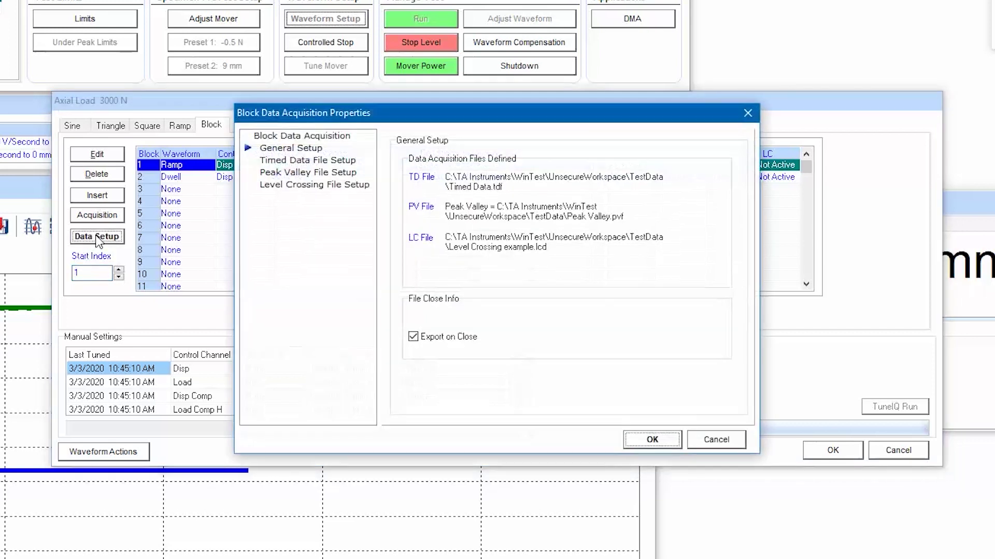
click(298, 186)
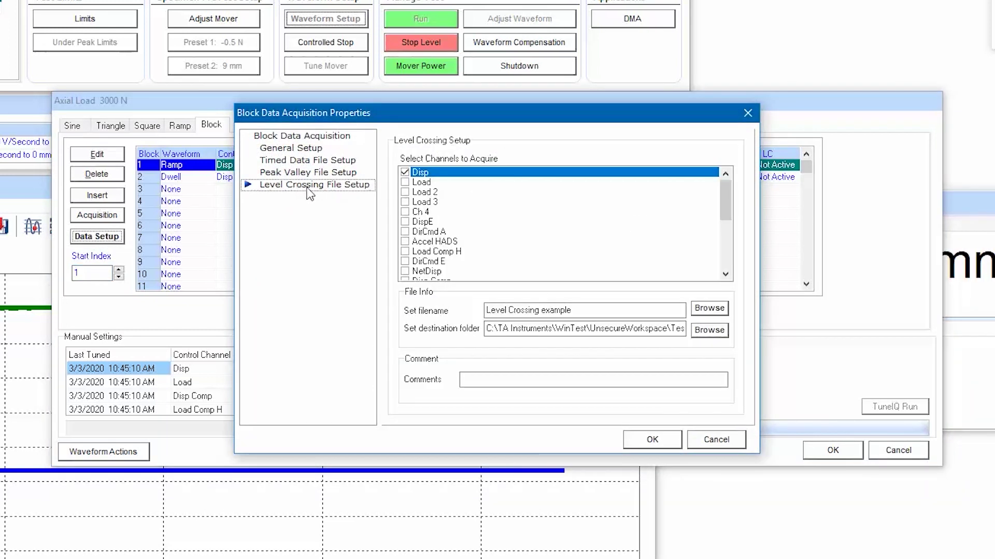
click(405, 184)
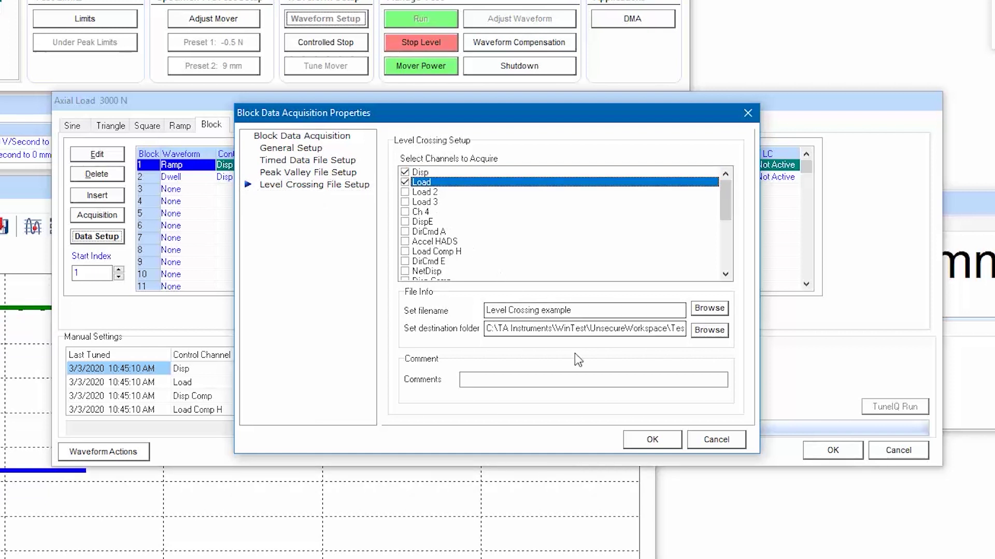
click(654, 441)
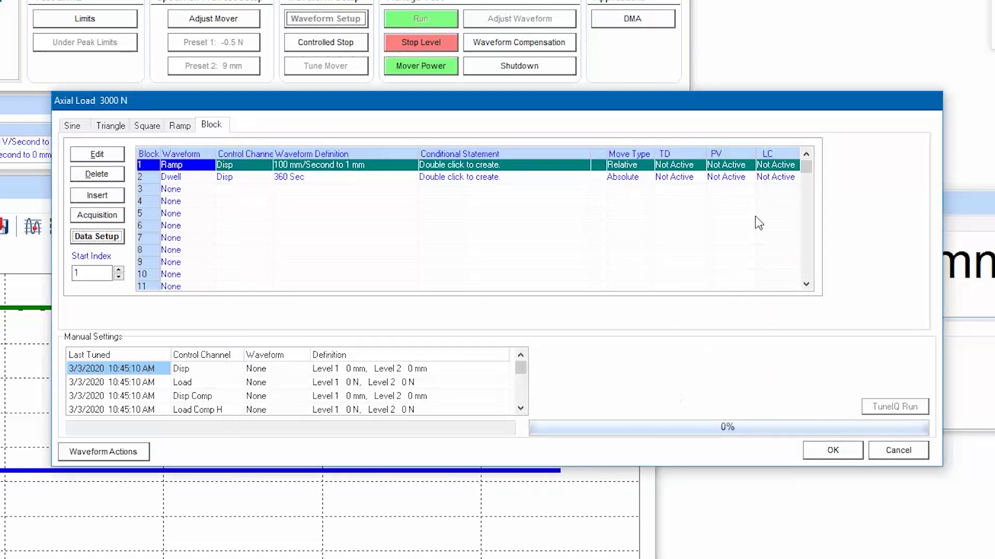
Make step 1's level-crossing acquisition Active on the Load channel with 0.5 delta change.
double_click(774, 165)
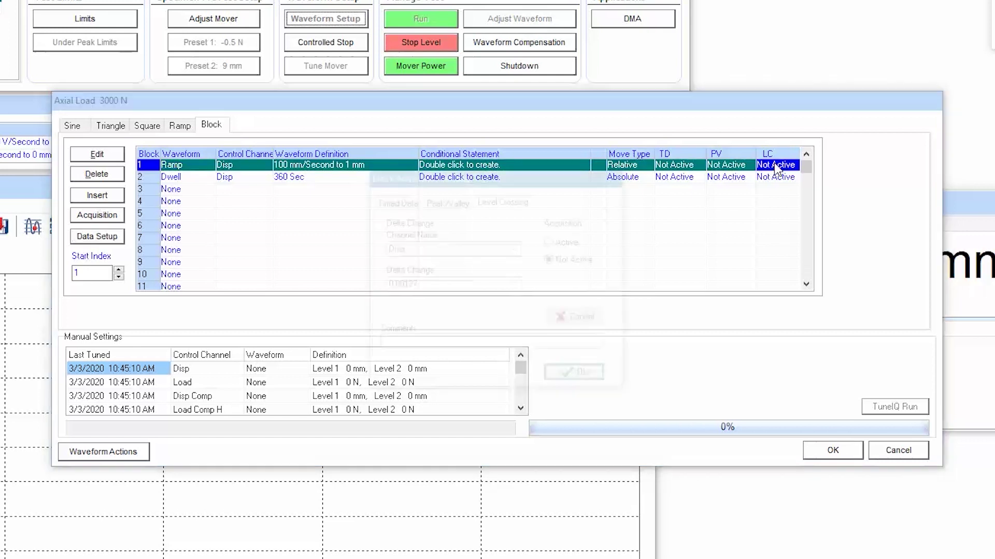
double_click(455, 280)
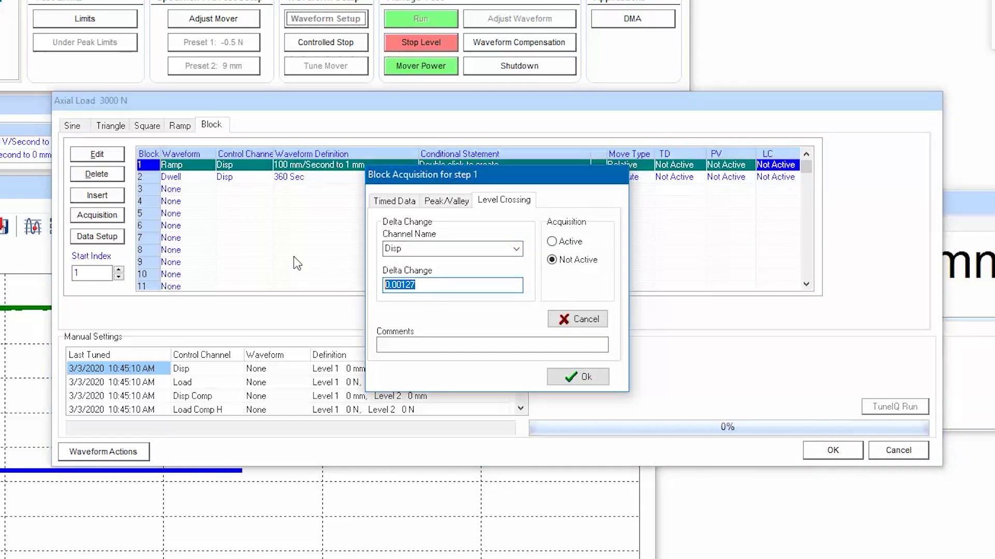
text(0.006)
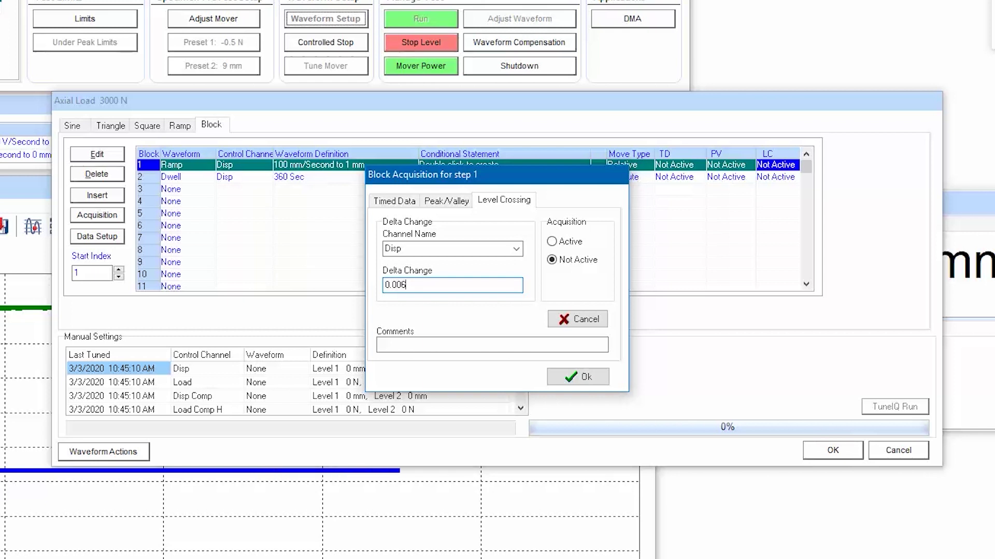
click(517, 250)
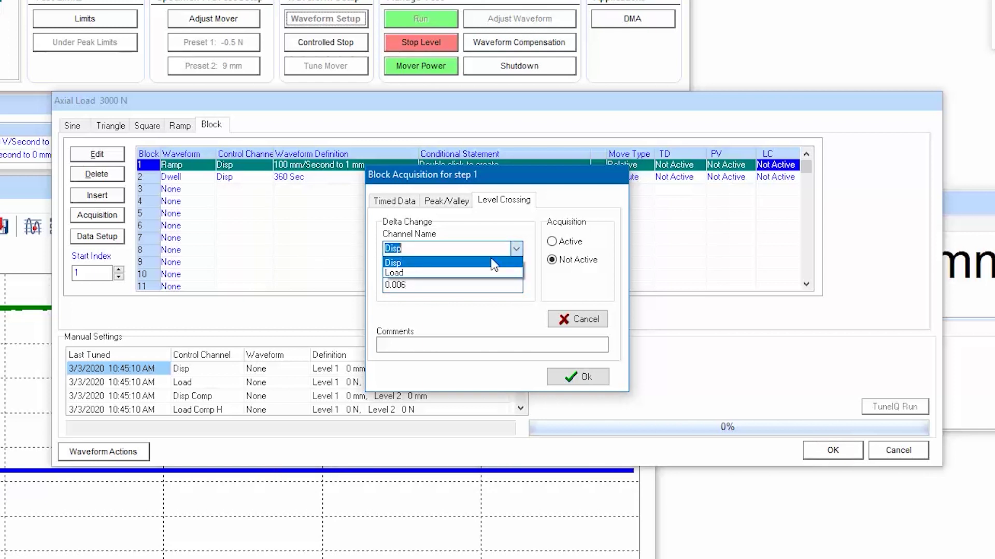
click(468, 273)
key(Tab)
text(0)
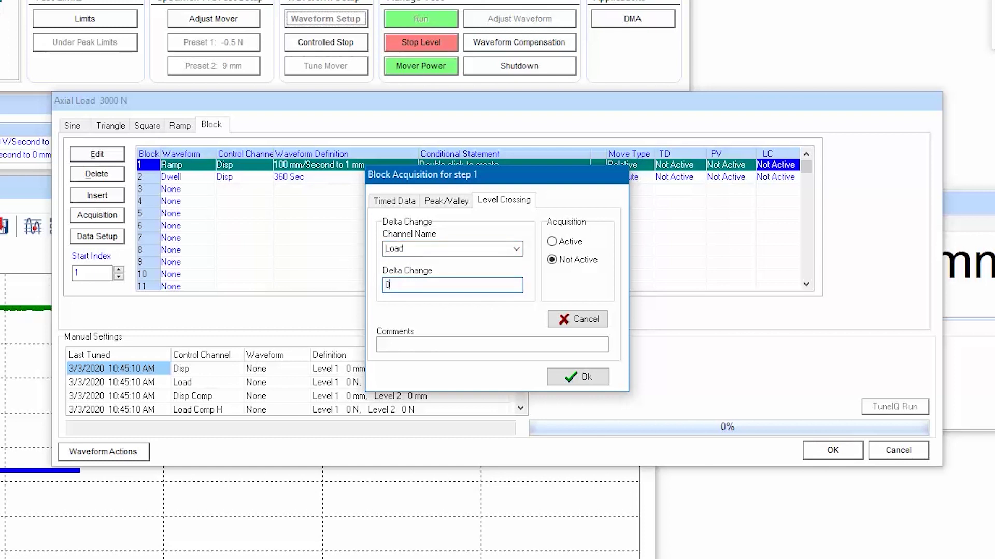
text(.5)
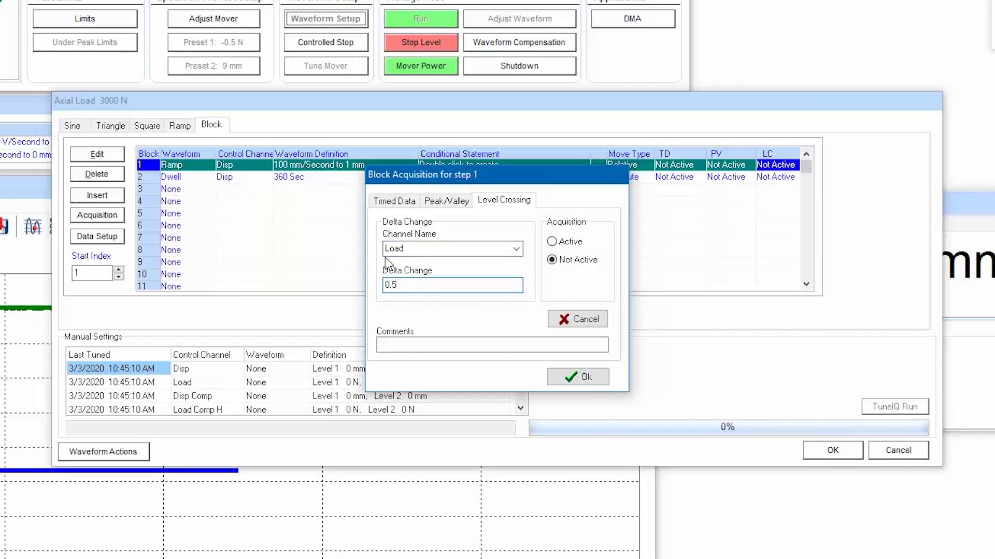
click(552, 242)
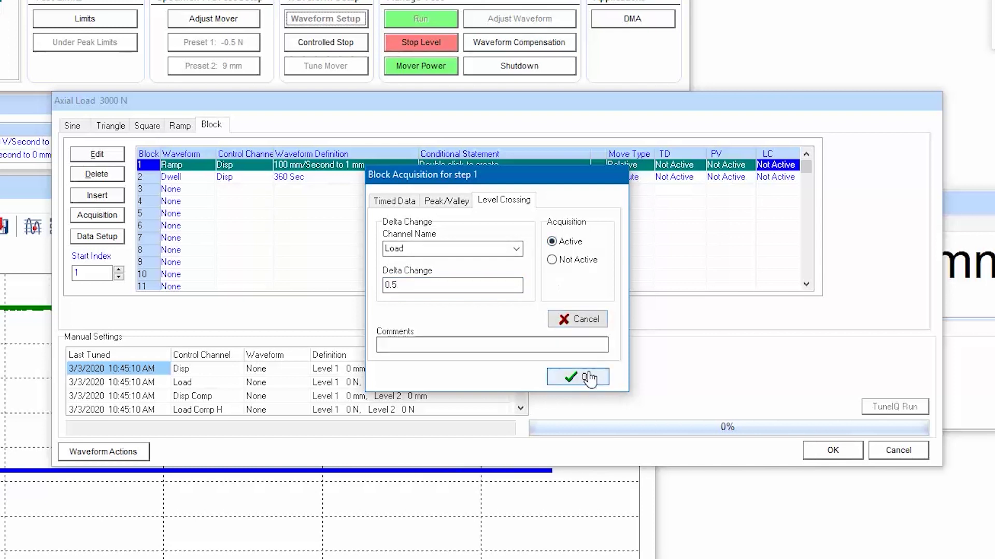
click(575, 377)
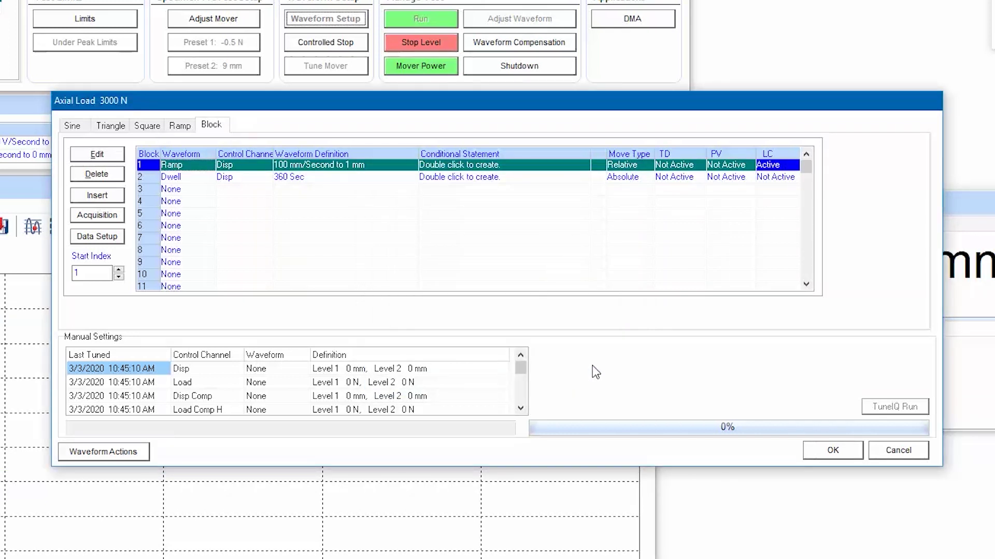
Set the Dwell step's level-crossing acquisition to Continue on the Load channel.
double_click(776, 178)
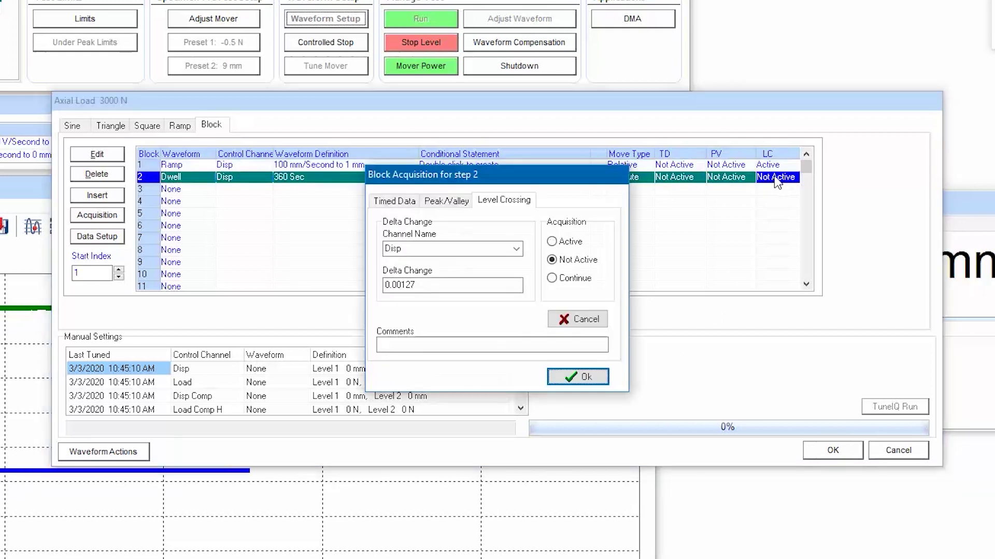
click(552, 278)
click(516, 249)
click(511, 269)
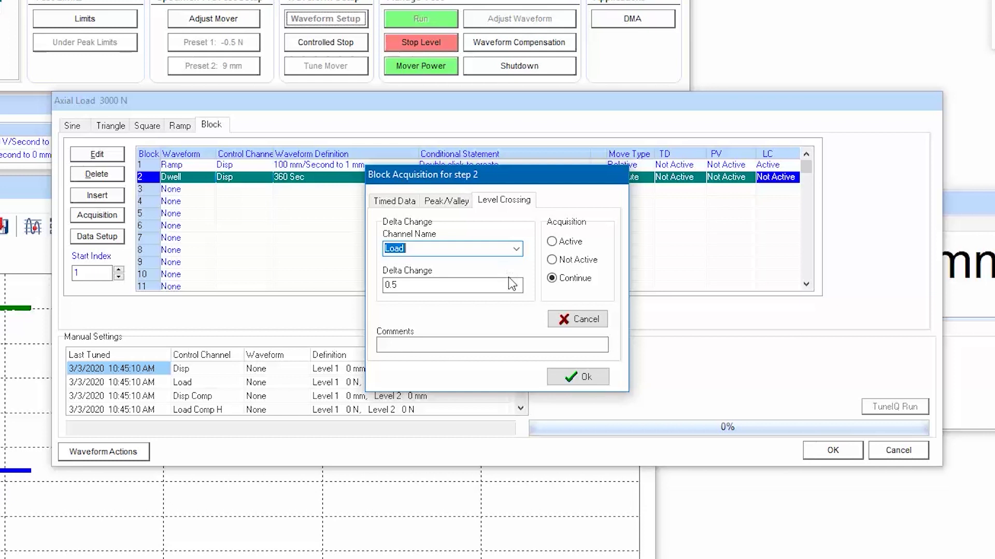
click(567, 379)
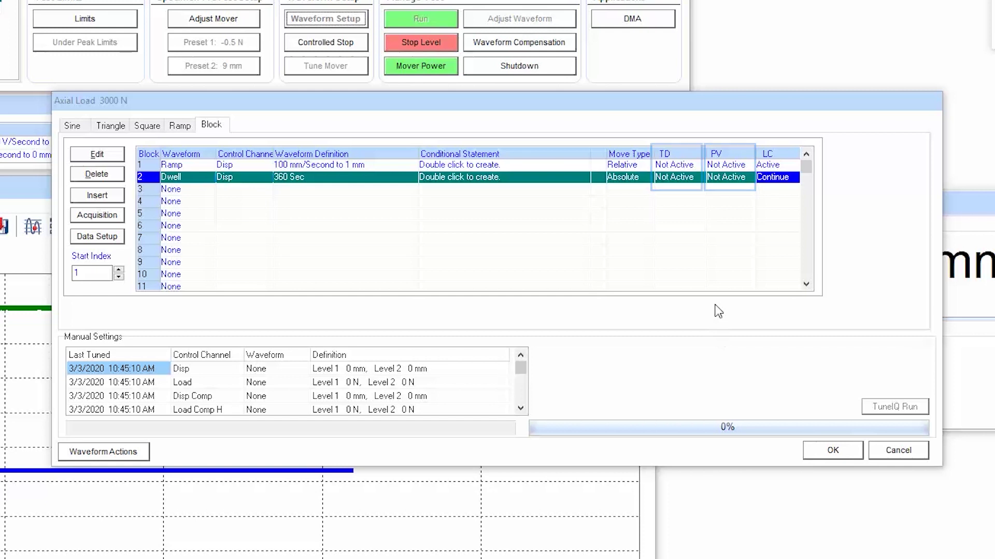
Make the Ramp step's timed data Active: scan time 1, 1000 points, 1000000 scans, 1 between scans.
double_click(672, 165)
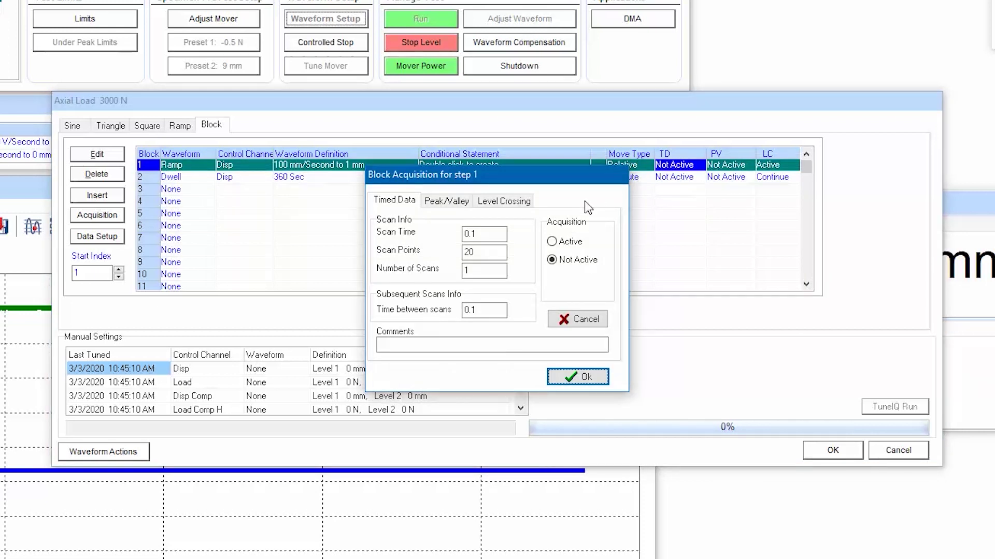
key(Tab)
text(1)
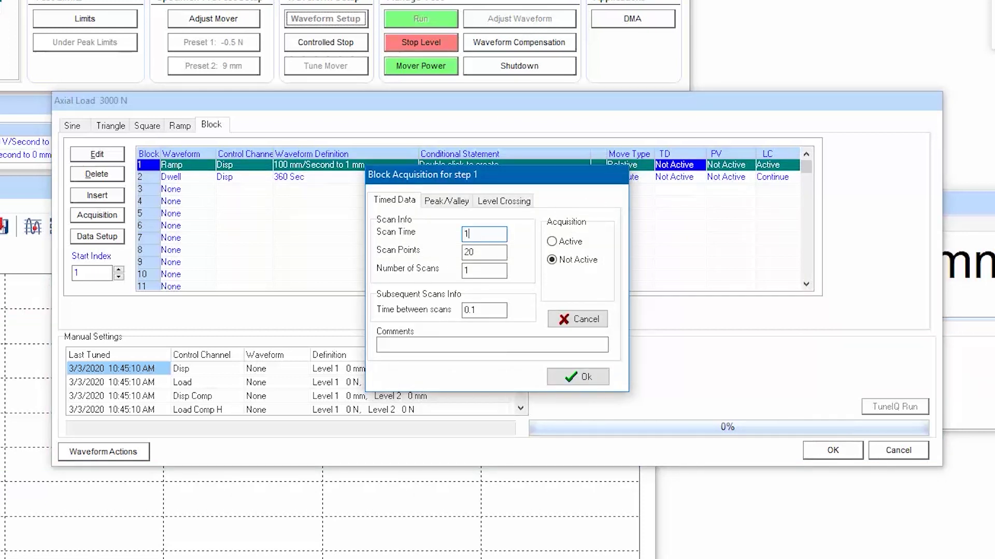
double_click(482, 258)
text(1000)
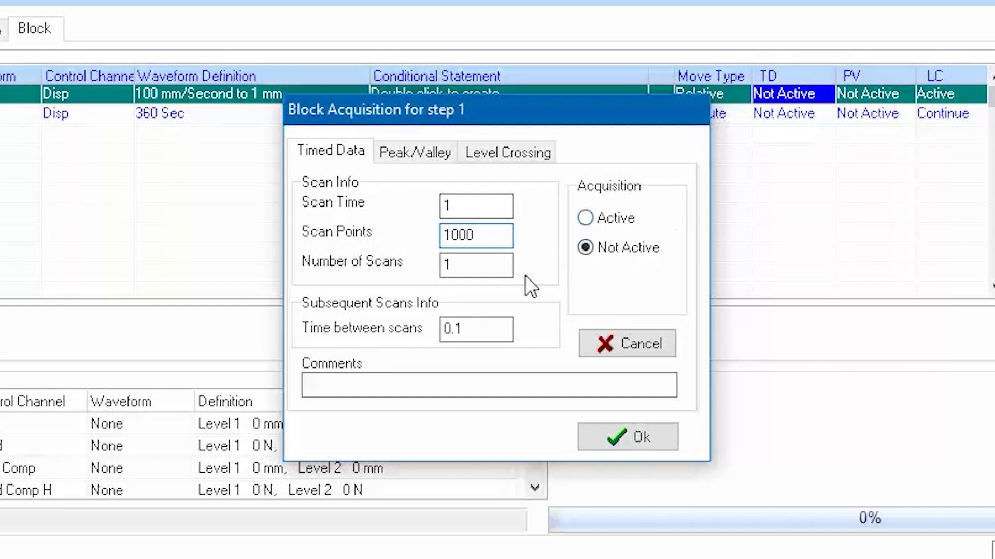
click(499, 263)
text(000000)
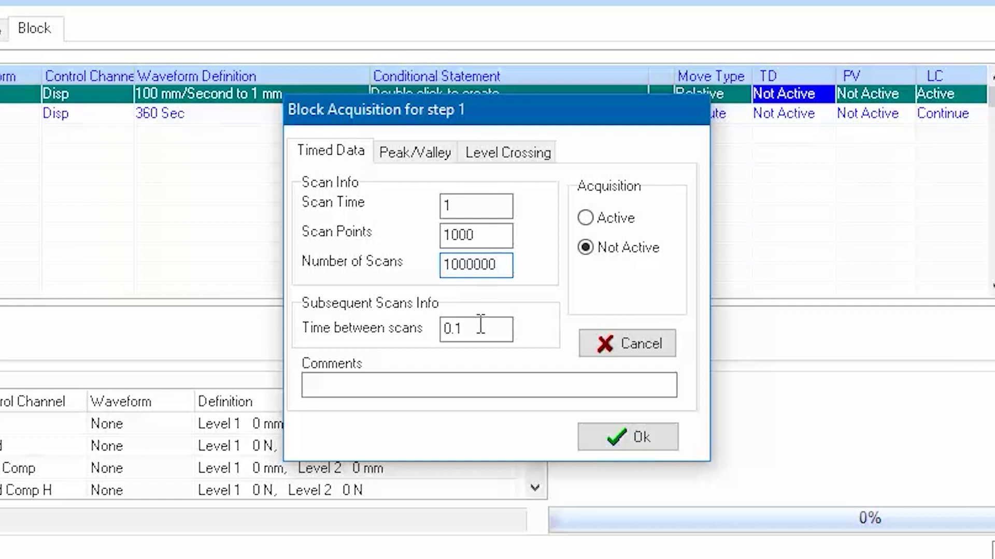
drag(477, 329, 376, 321)
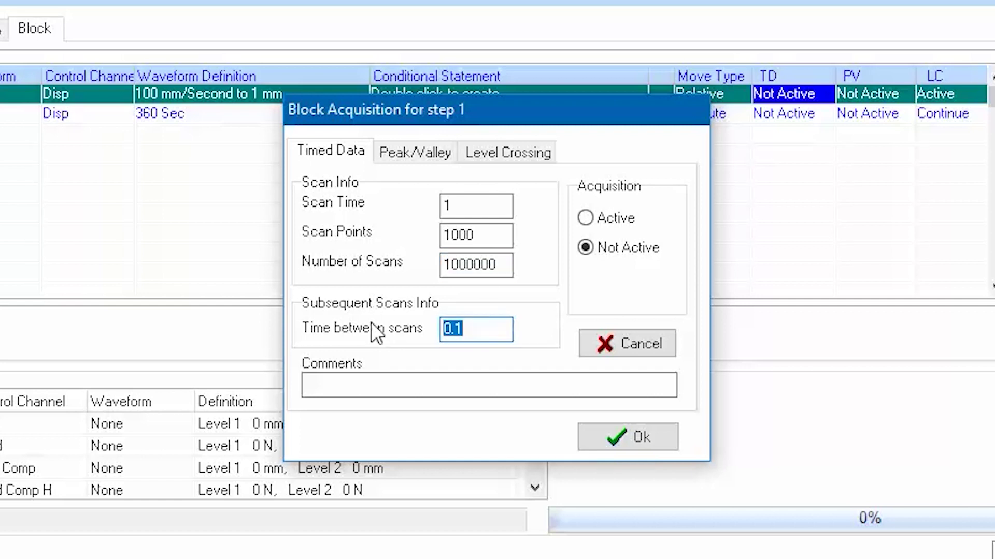
text(1)
click(586, 219)
click(633, 438)
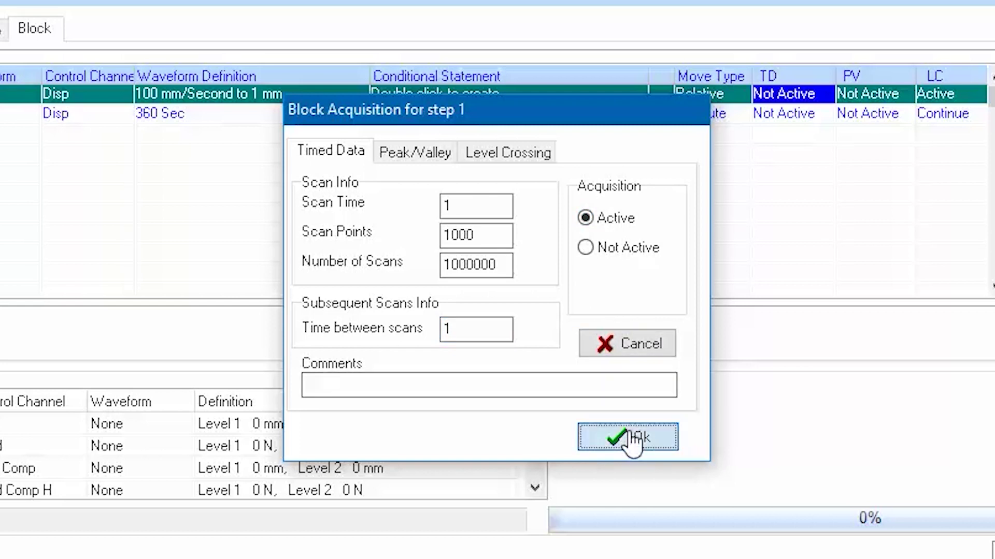
Make the Dwell step's timed data Active: scan time 1, 100 points, 1000000 scans, 1 between scans.
double_click(783, 113)
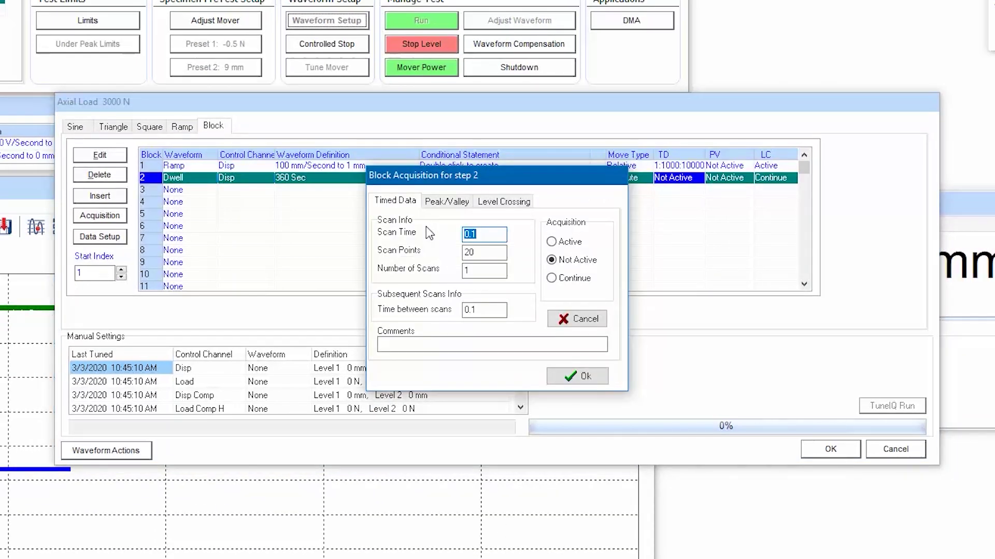
text(1)
key(Tab)
text(100)
click(498, 272)
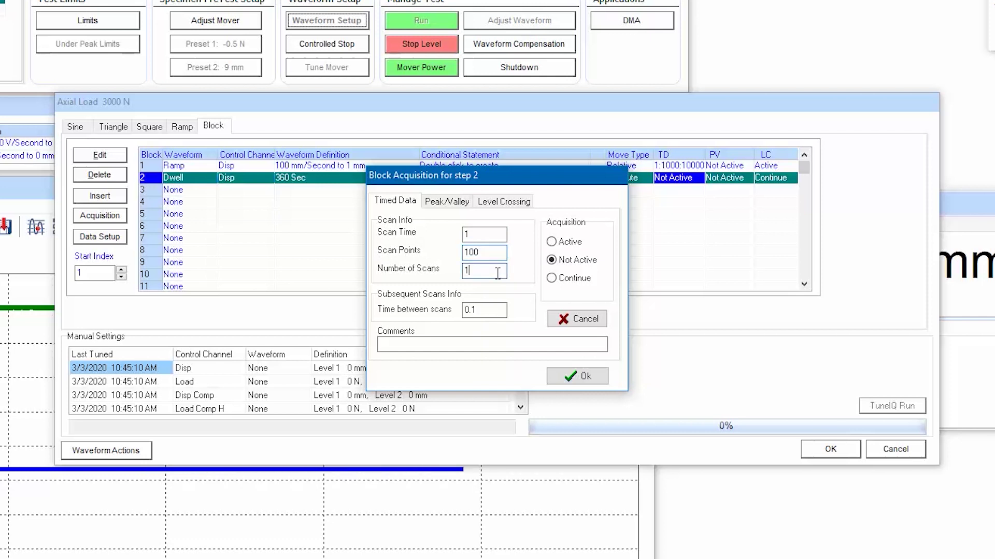
text(000000)
key(Tab)
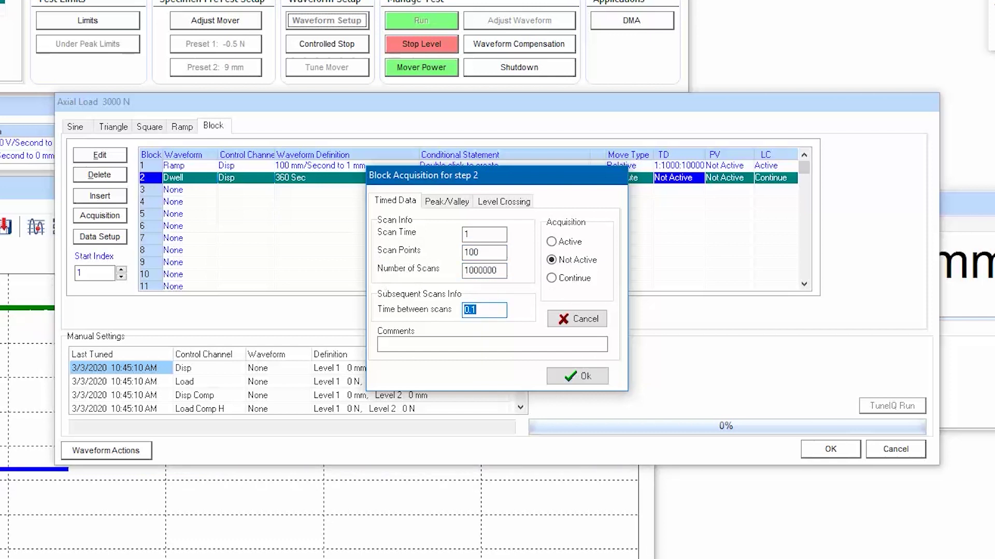
text(1)
click(551, 241)
click(577, 376)
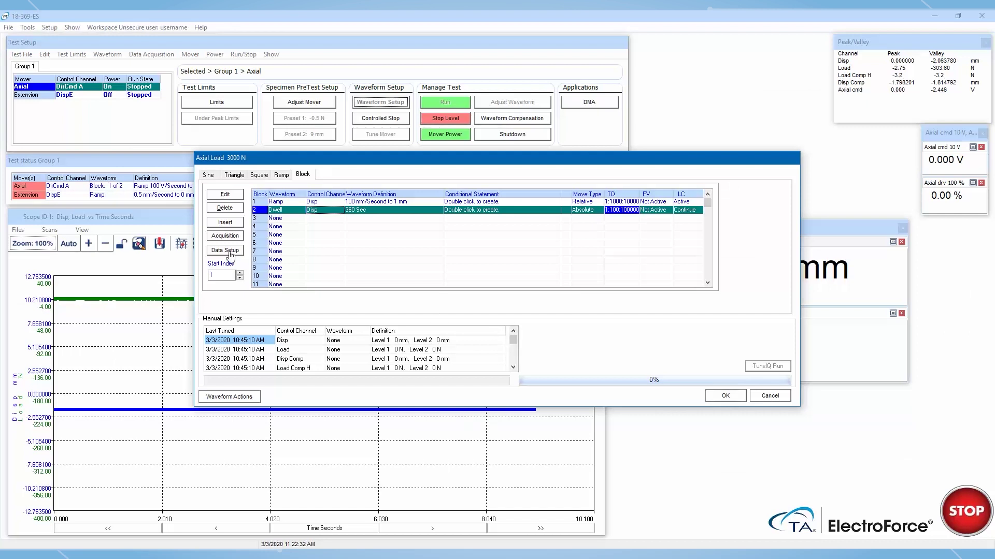
In the Timed Data file setup, drop the DispE and Disp Comp channels and add Axial cmd.
click(239, 251)
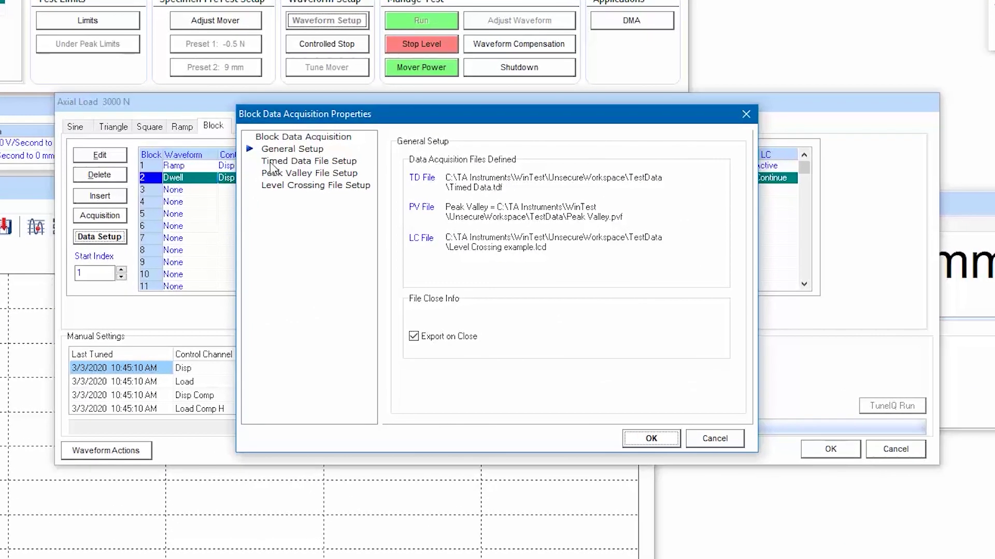
click(337, 199)
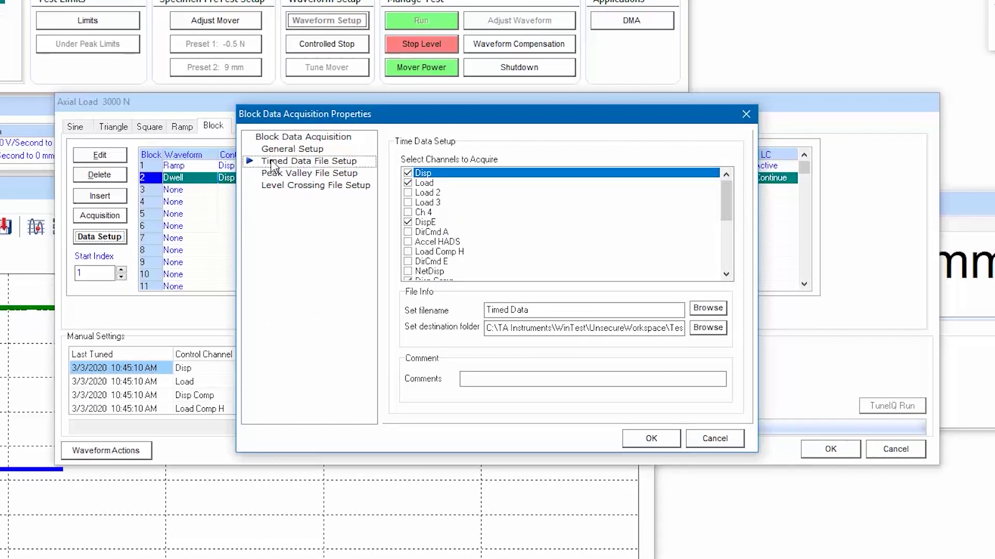
click(408, 223)
scroll(409, 226, down, 2)
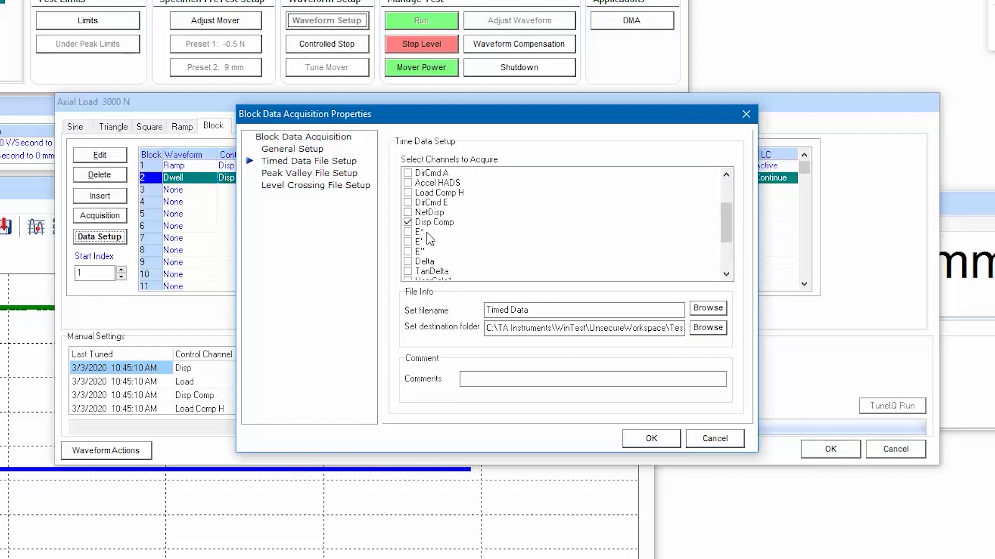
click(412, 222)
scroll(415, 233, down, 1)
scroll(417, 239, down, 1)
click(408, 232)
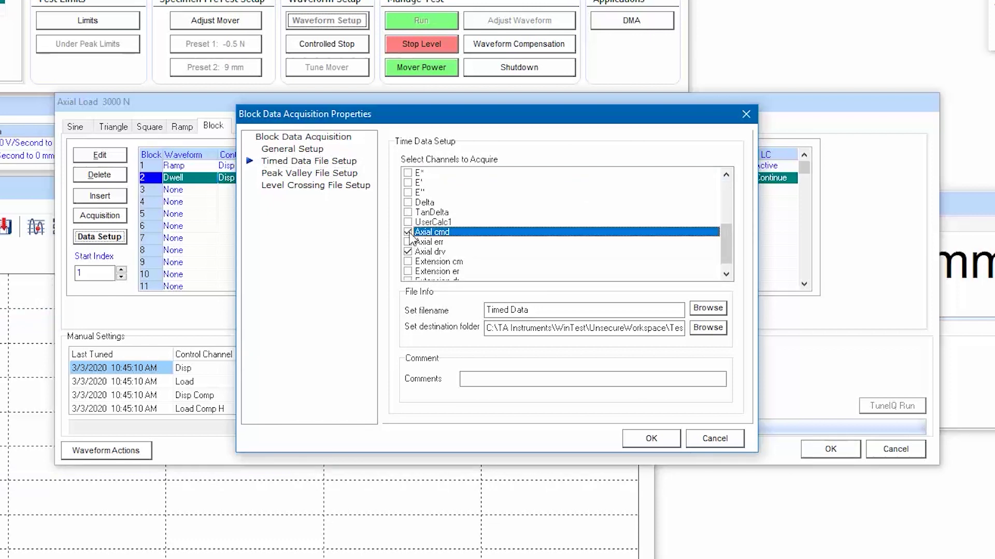
click(653, 439)
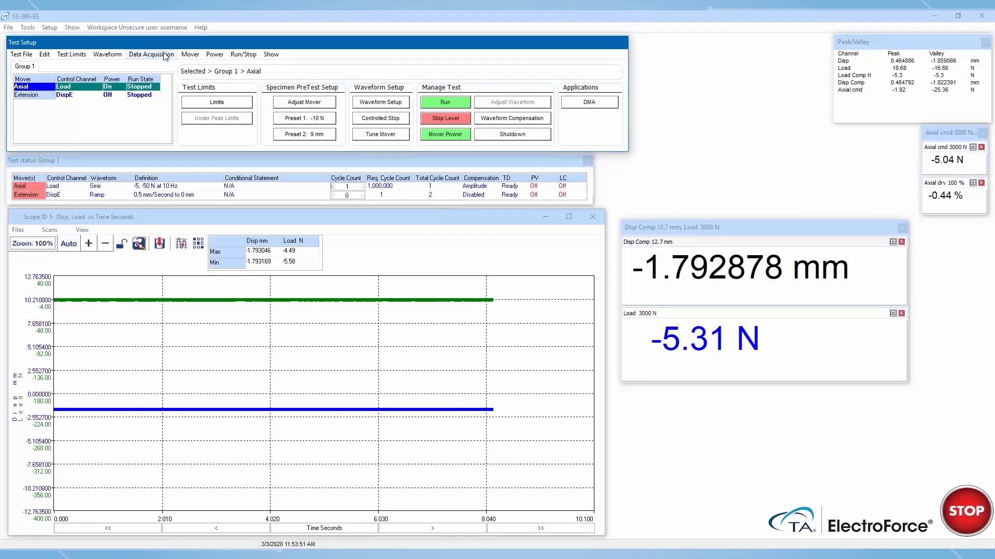
Save Group 1 timed data with a 1 s scan time, 1000 scan points and 1 s between scan starts.
click(166, 55)
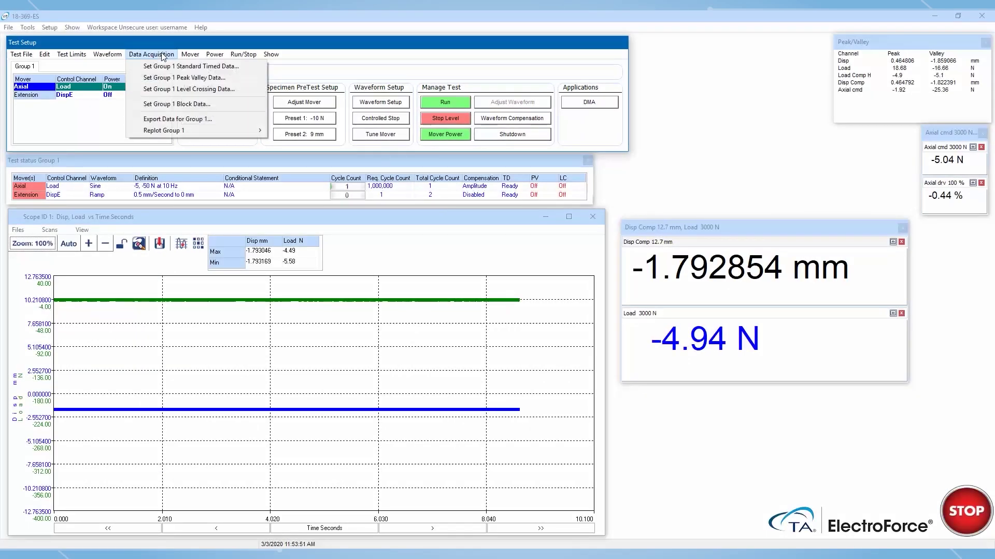
click(187, 67)
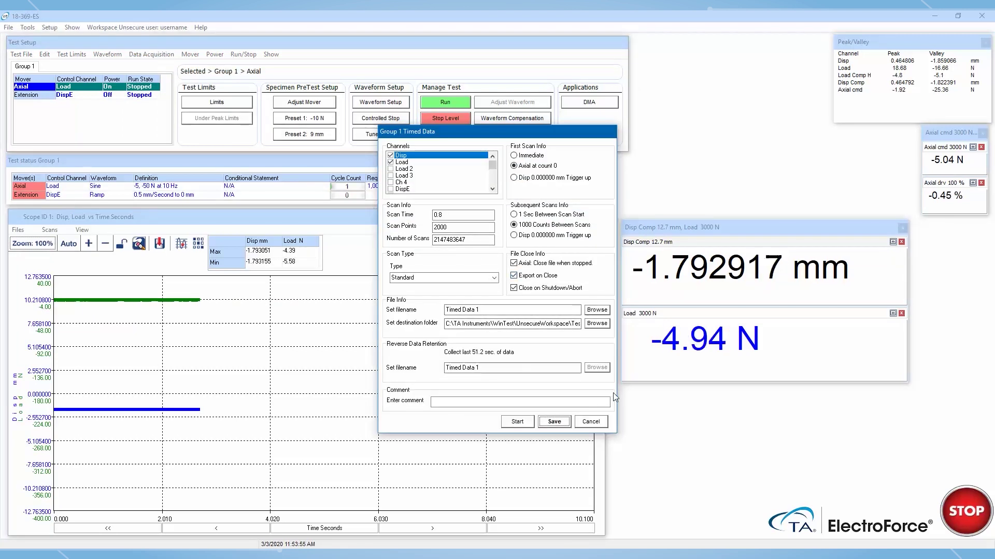
double_click(445, 215)
text(1)
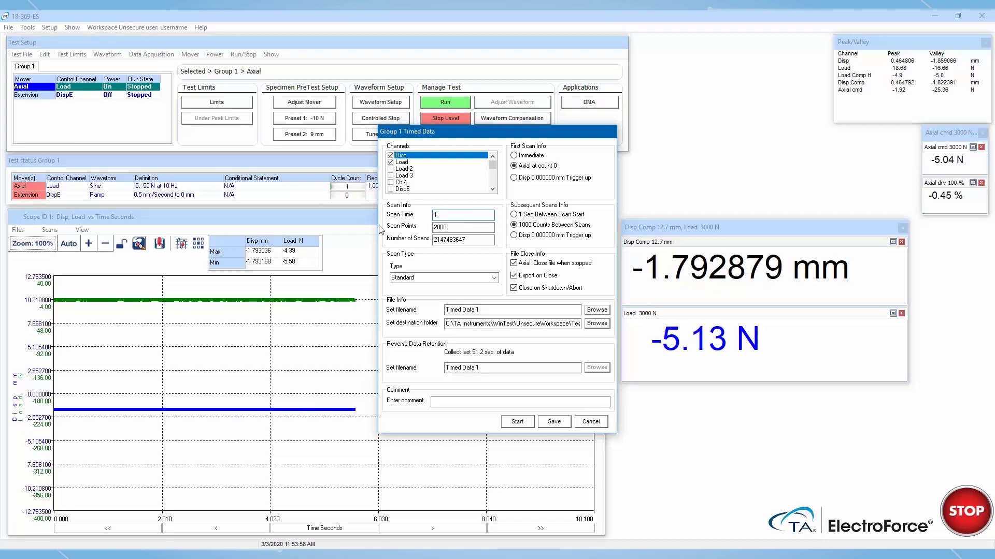
key(Tab)
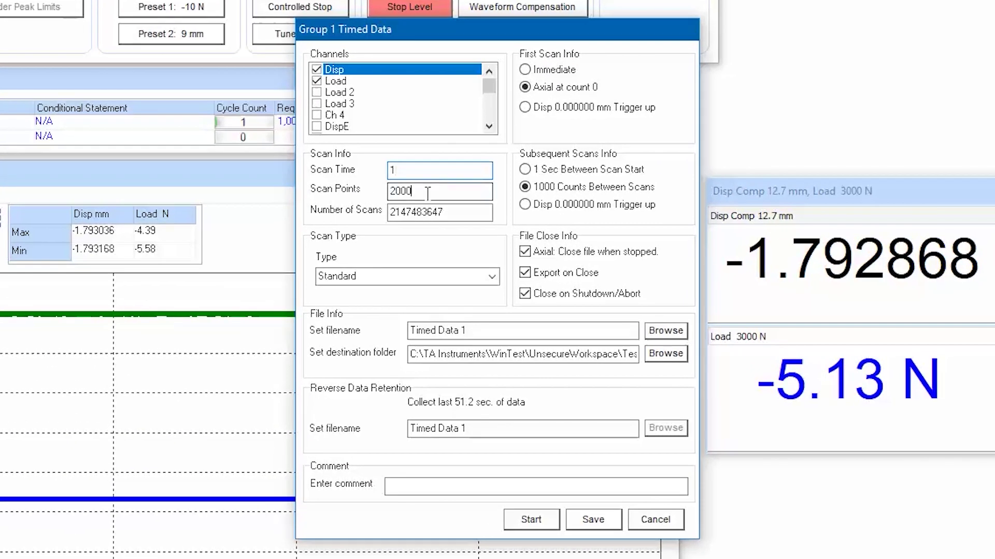
text(1000)
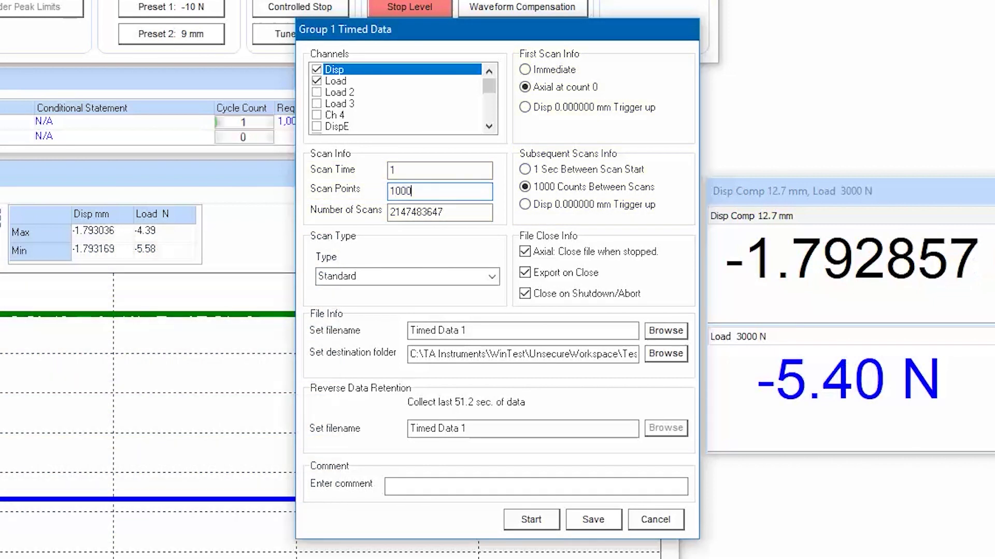
click(525, 169)
click(461, 311)
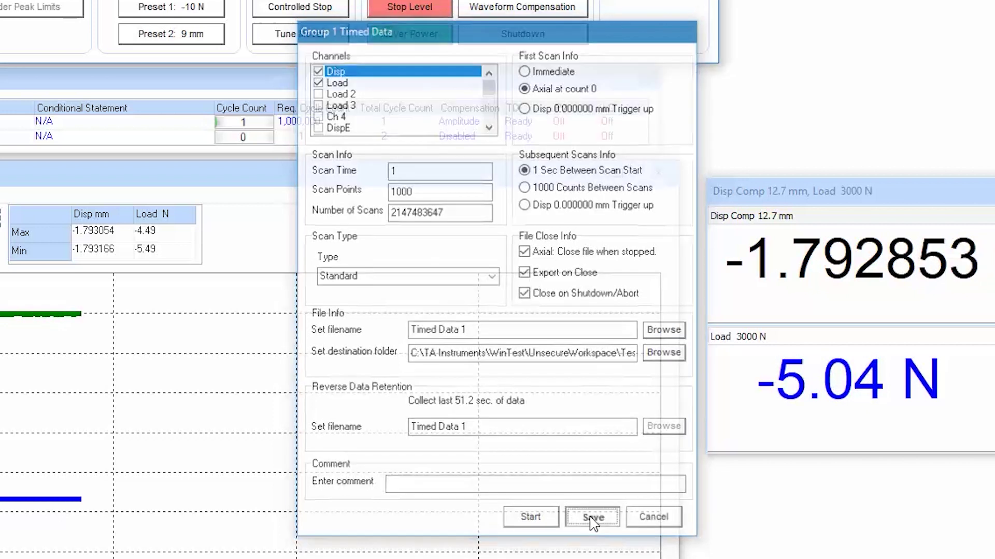
click(592, 520)
Re-save Group 1 standard timed data with 1000 scan points and 1 second between scans.
click(371, 106)
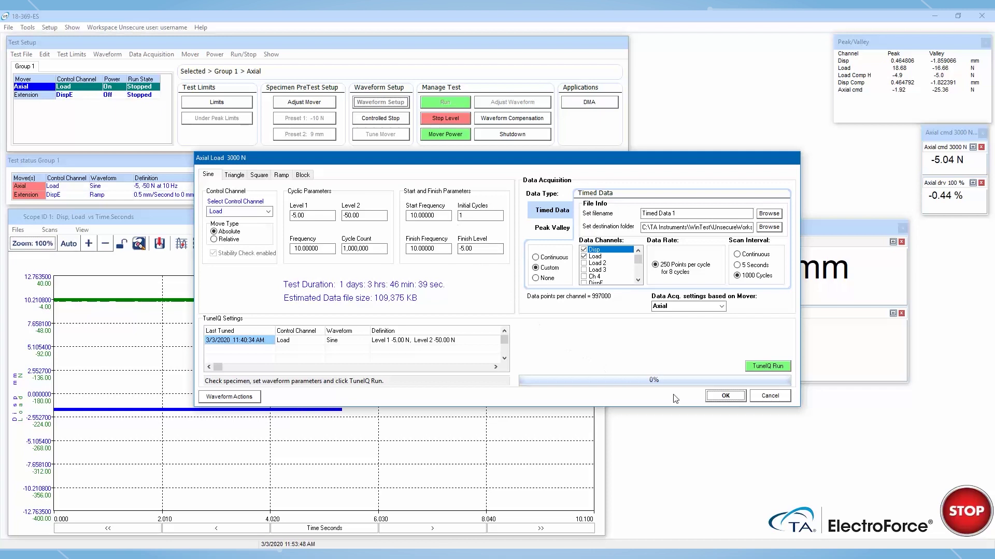
click(725, 396)
click(167, 55)
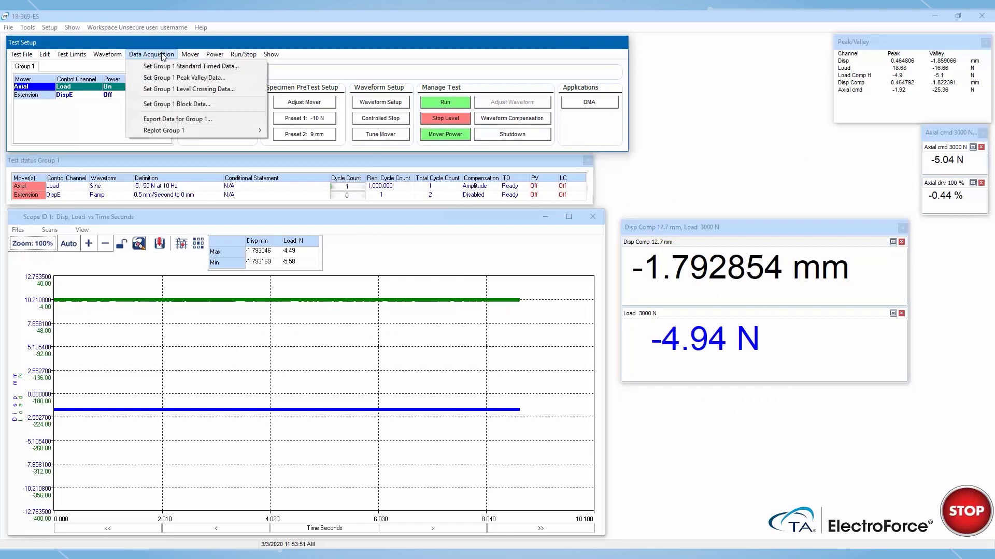
click(169, 67)
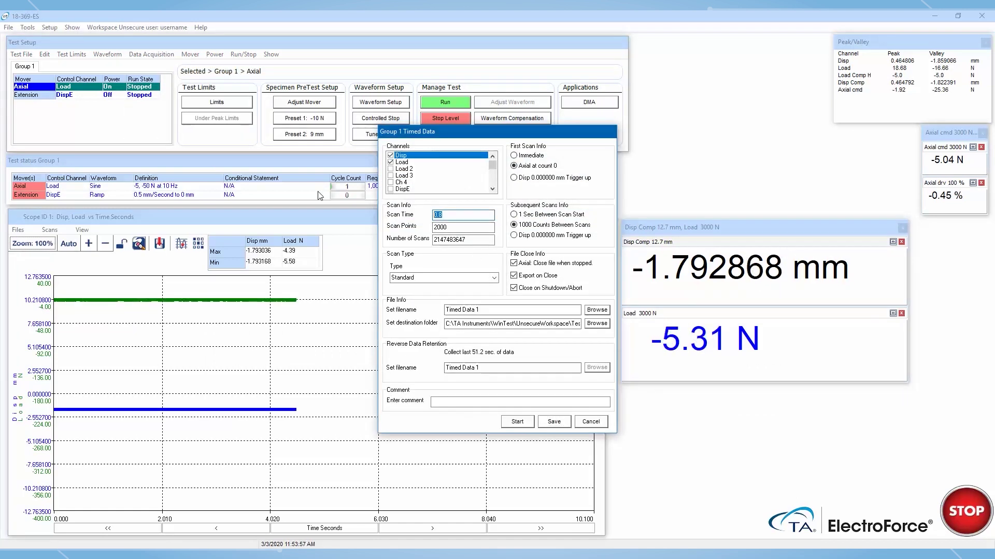
key(Tab)
text(100)
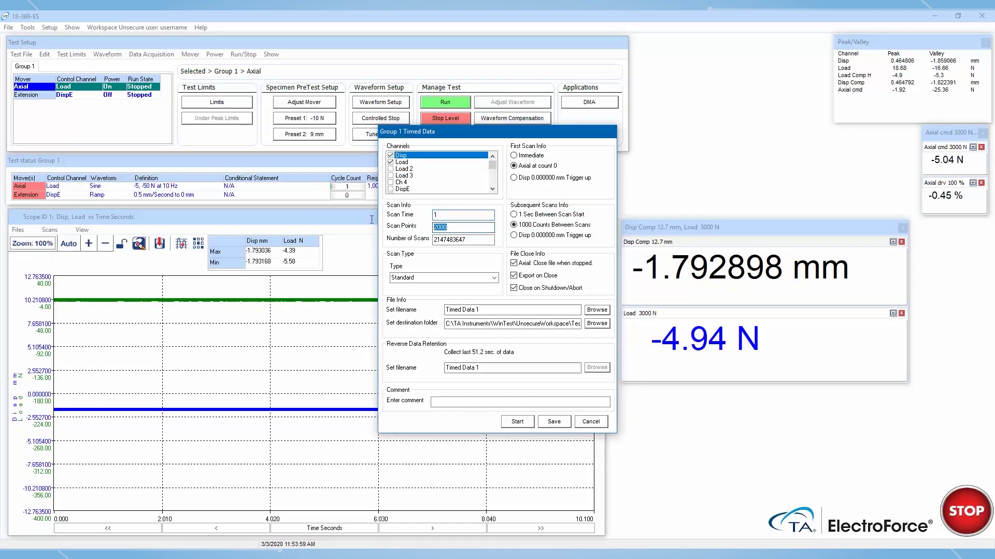
text(0)
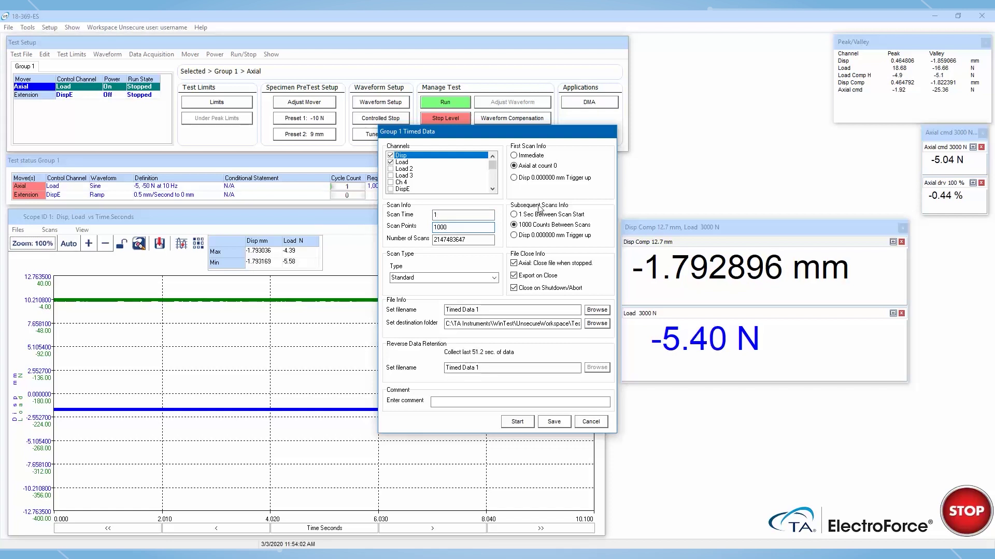
click(514, 214)
click(476, 299)
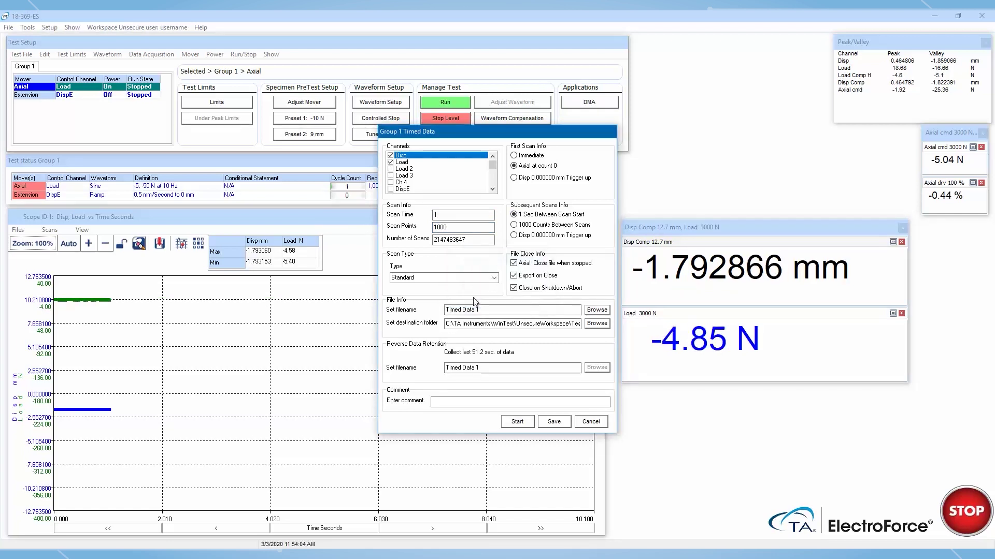
click(552, 421)
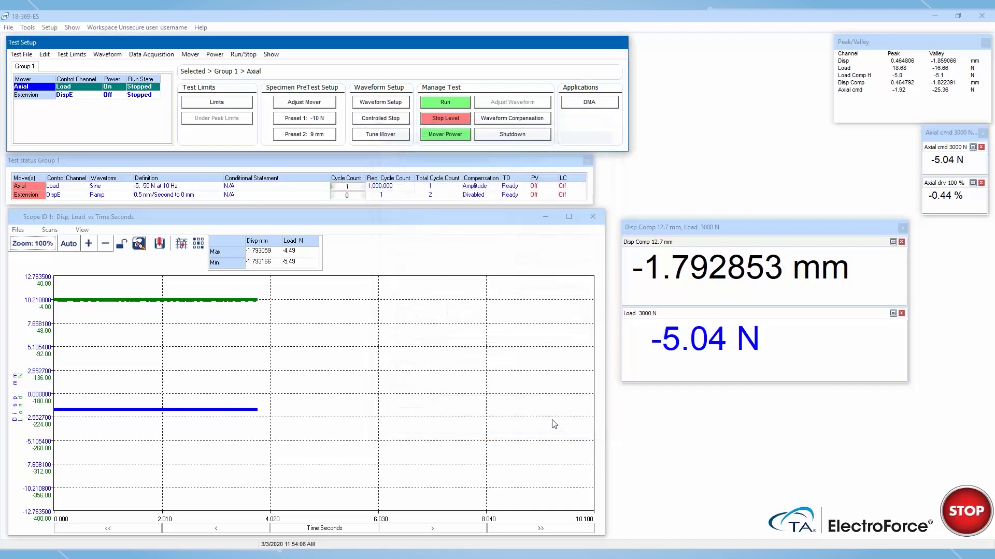
Start Group 1 timed data acquisition and run the axial test with Zero Start.
click(167, 55)
click(169, 66)
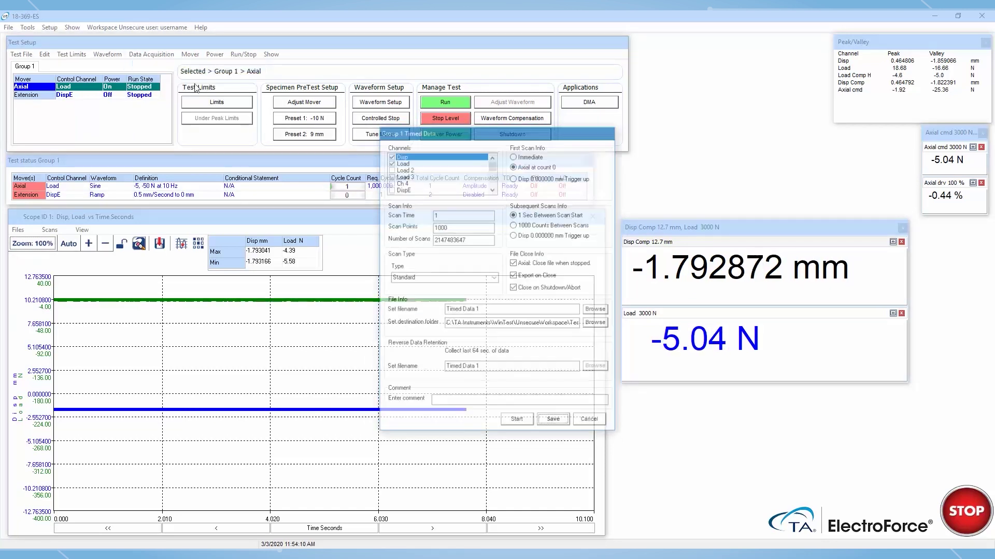
click(520, 422)
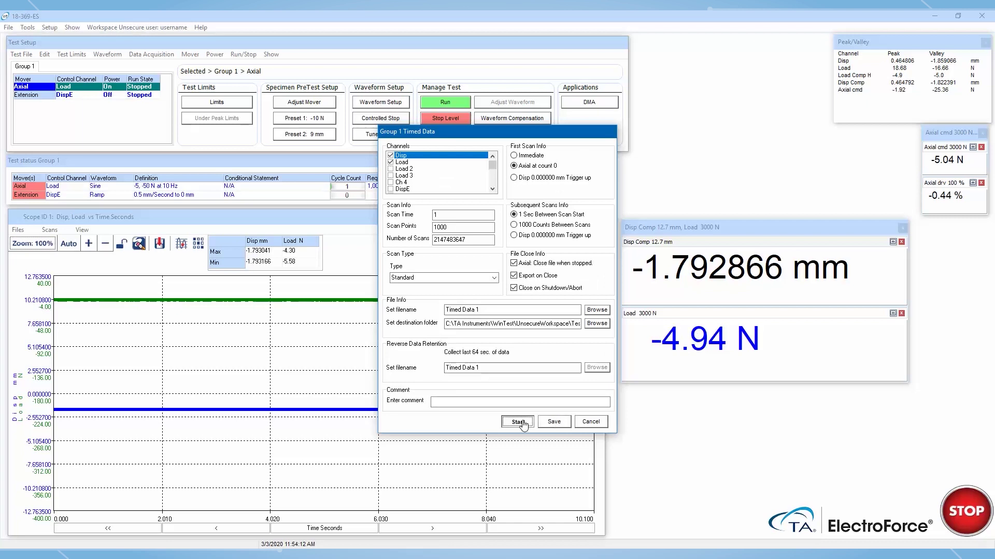
click(445, 102)
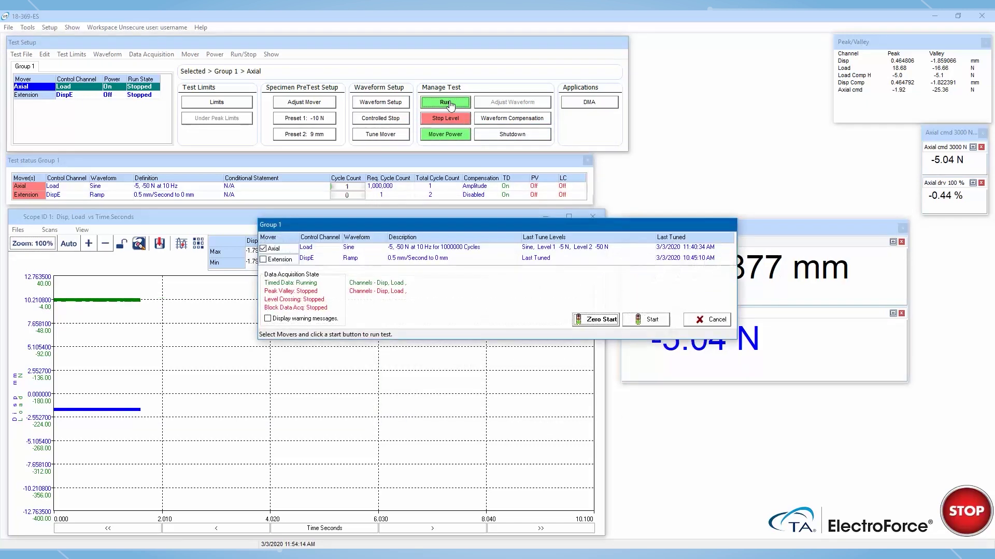
click(596, 320)
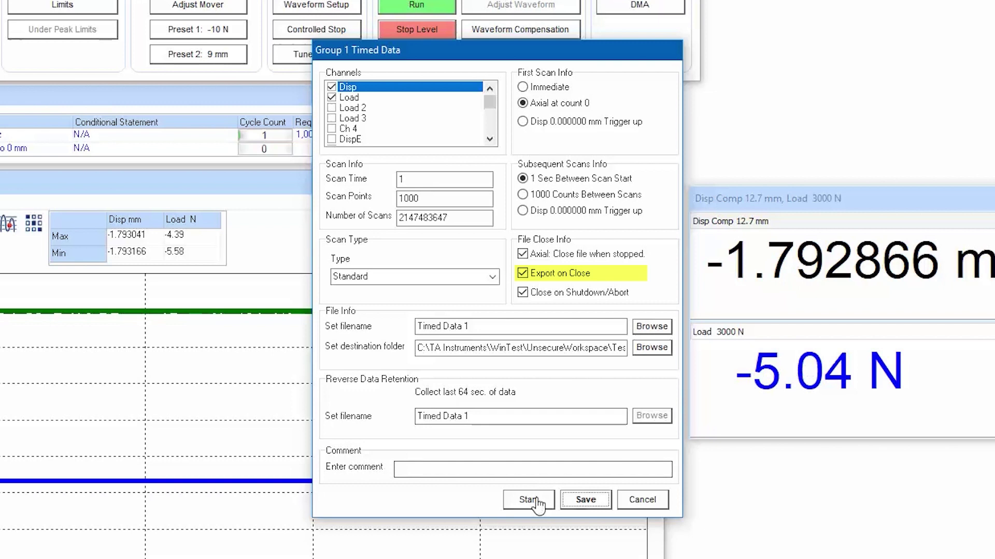
Start Group 1 timed data collection with Export on Close and let the axial test run to 766 cycles.
click(528, 500)
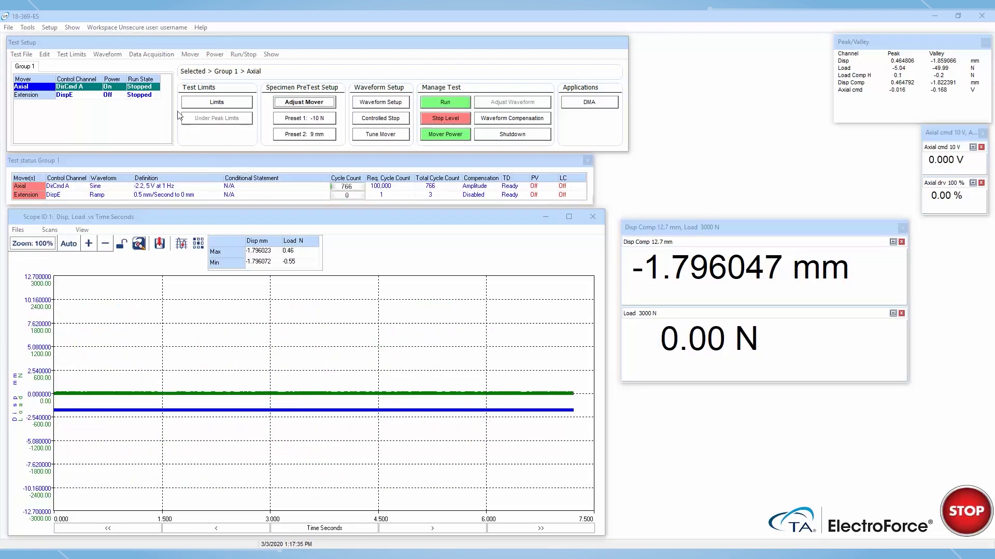
click(150, 55)
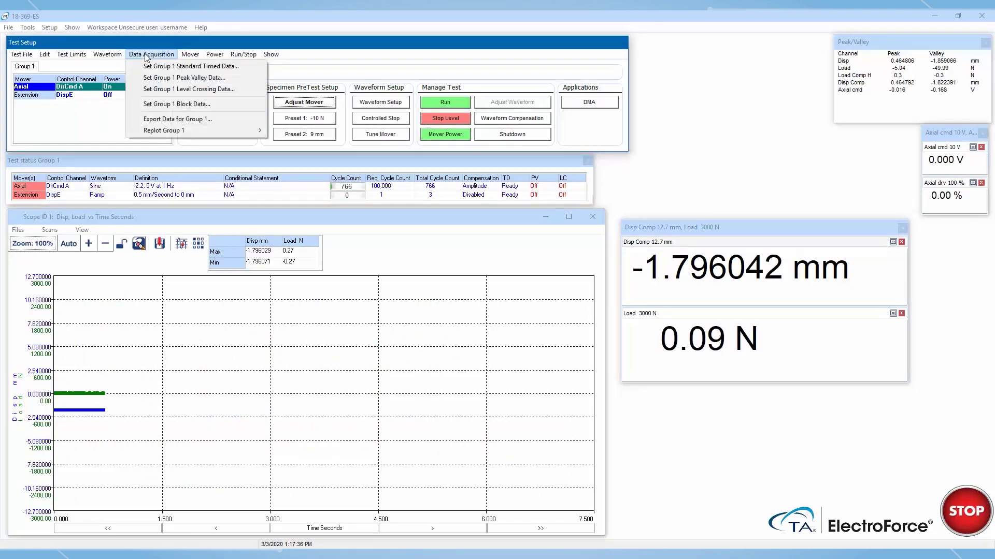
click(155, 119)
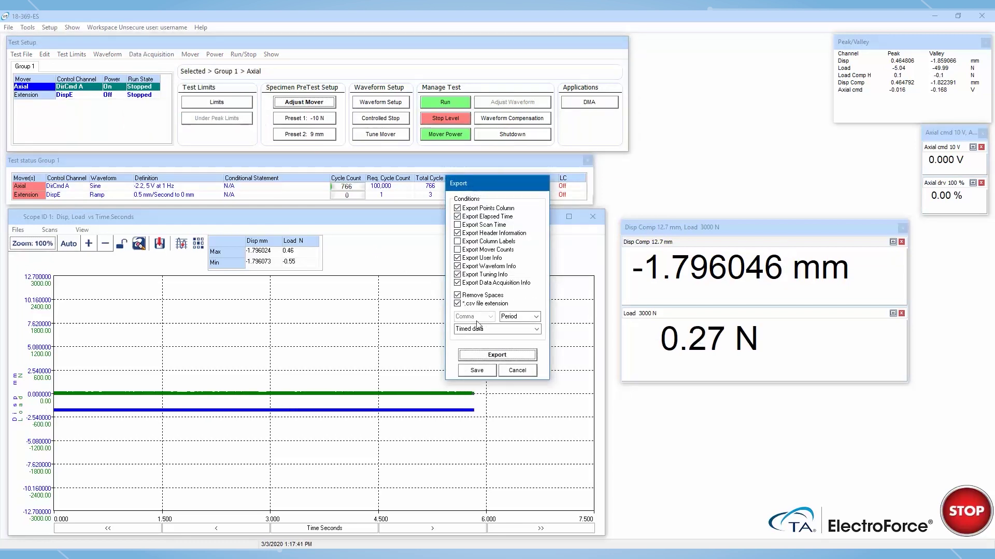
click(495, 355)
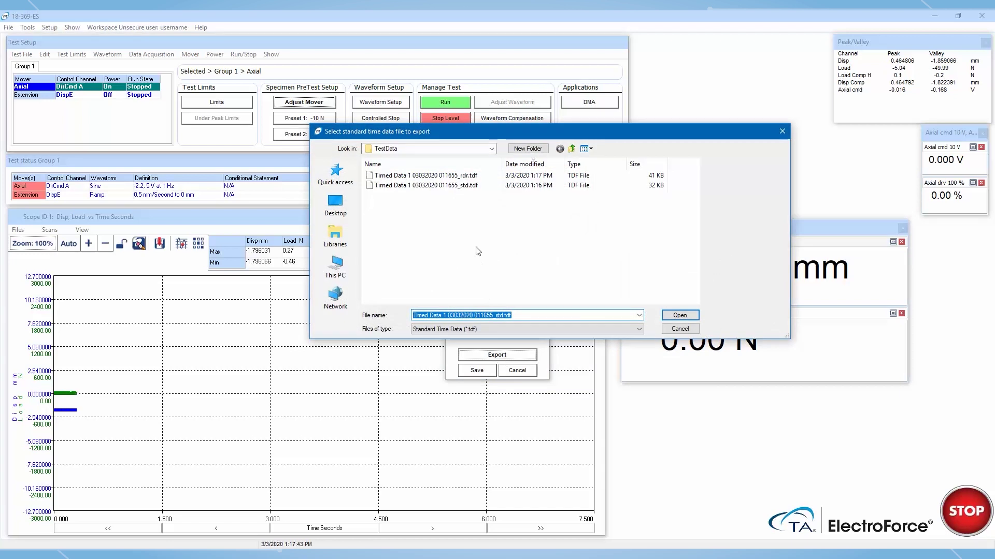
click(455, 185)
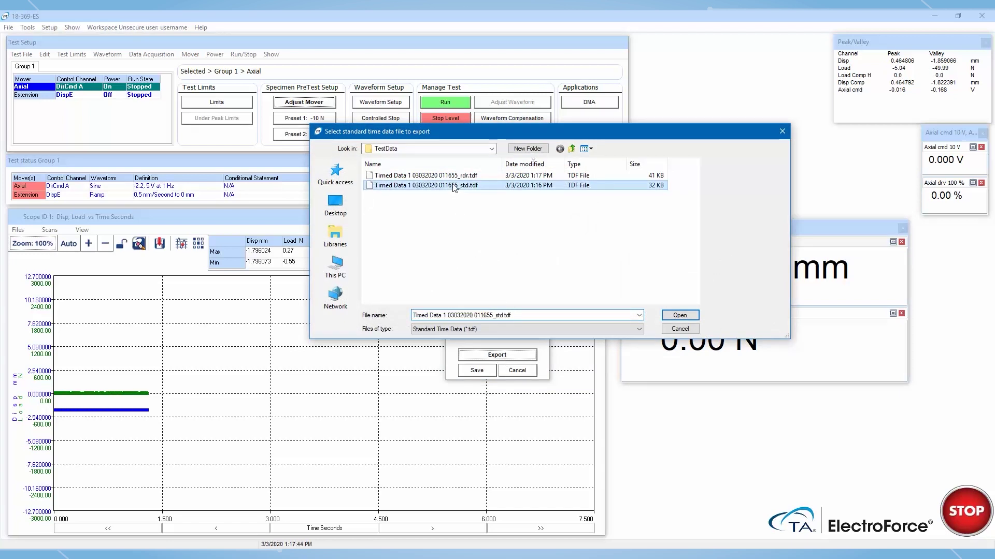
click(679, 316)
click(681, 315)
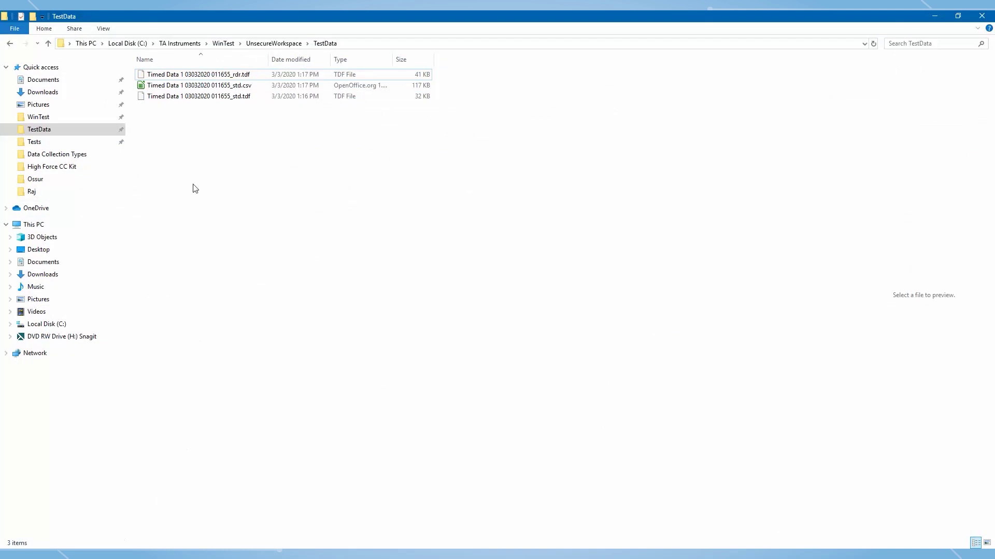
double_click(150, 87)
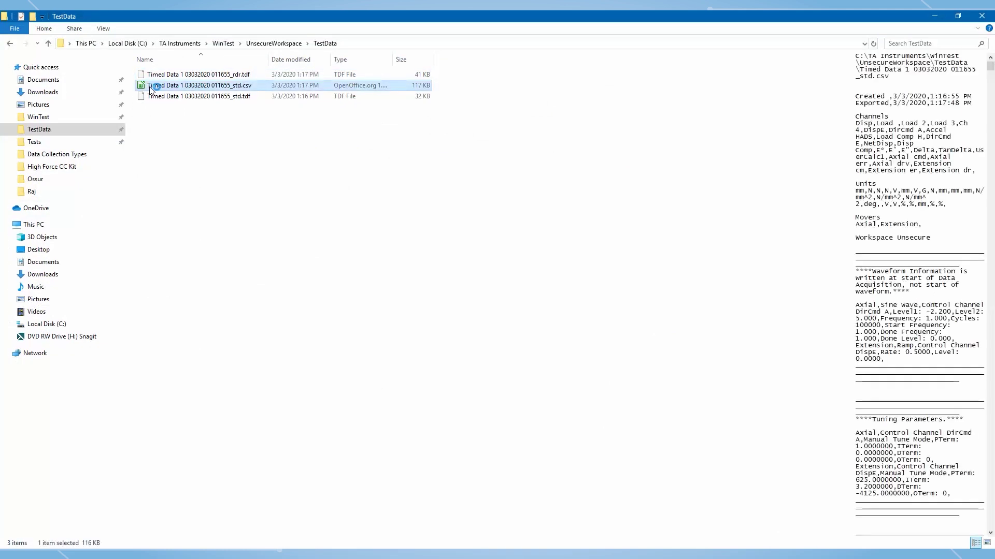
Scroll down through the exported Points, Elapsed Time, Disp and Load columns in Calc.
scroll(568, 418, down, 17)
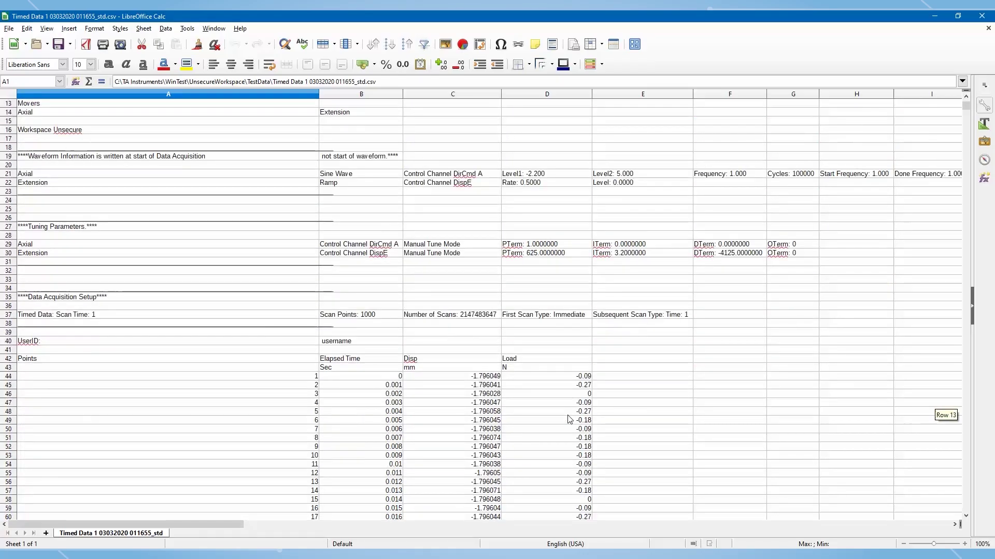